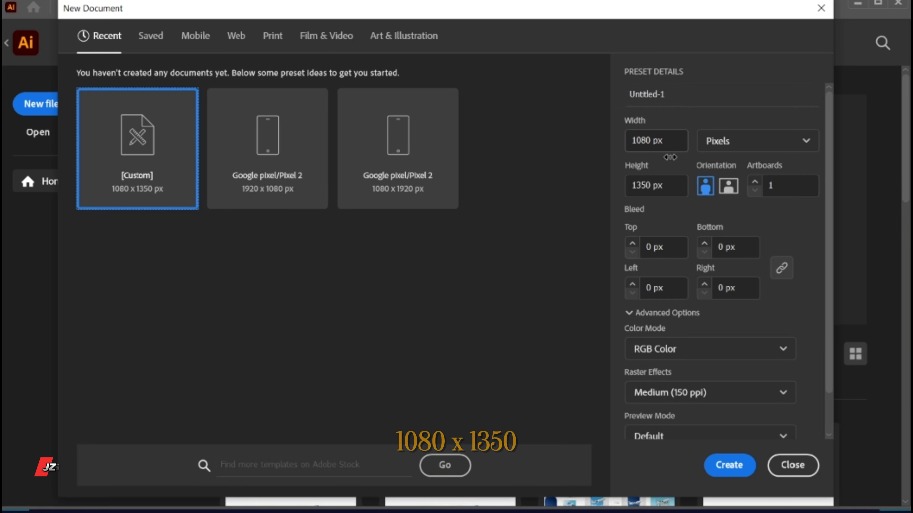
# - Create a 1080 x 1350 px RGB document and cover its whole artboard with a rectangle
pyautogui.click(727, 465)
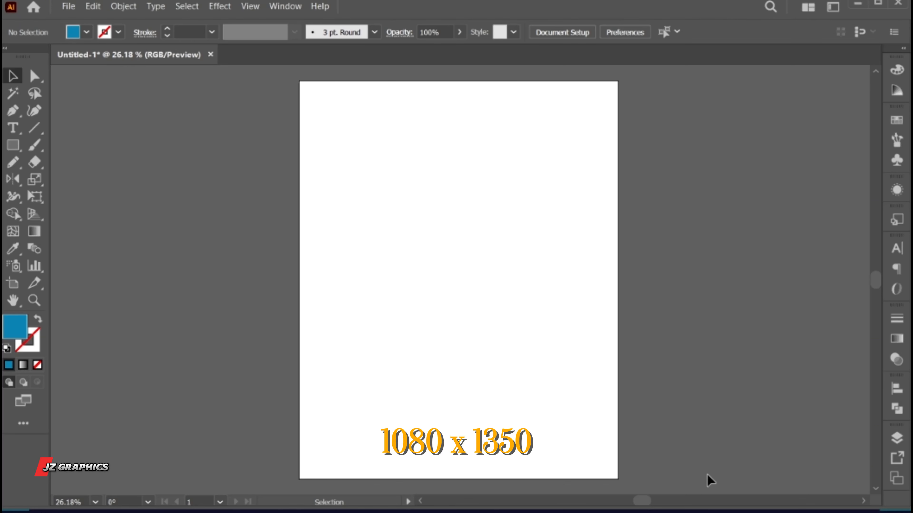
pyautogui.press('m')
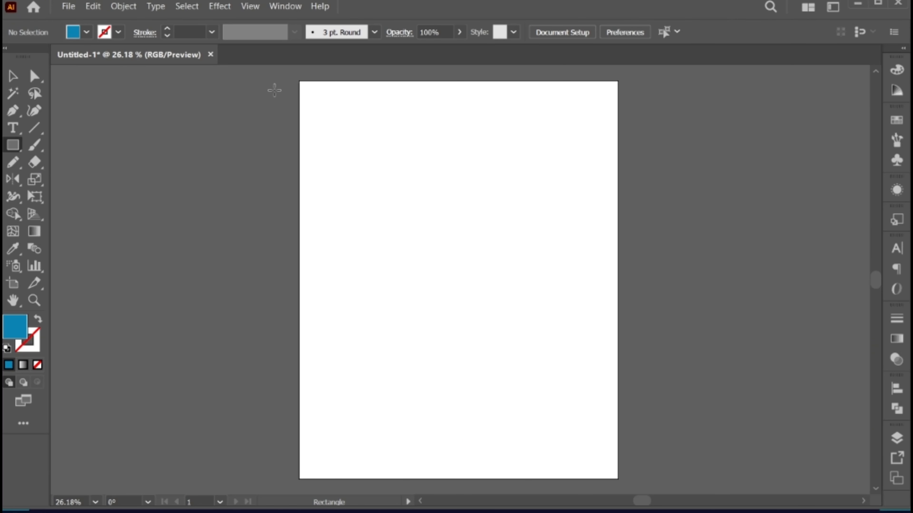
pyautogui.moveTo(298, 82); pyautogui.dragTo(618, 478)
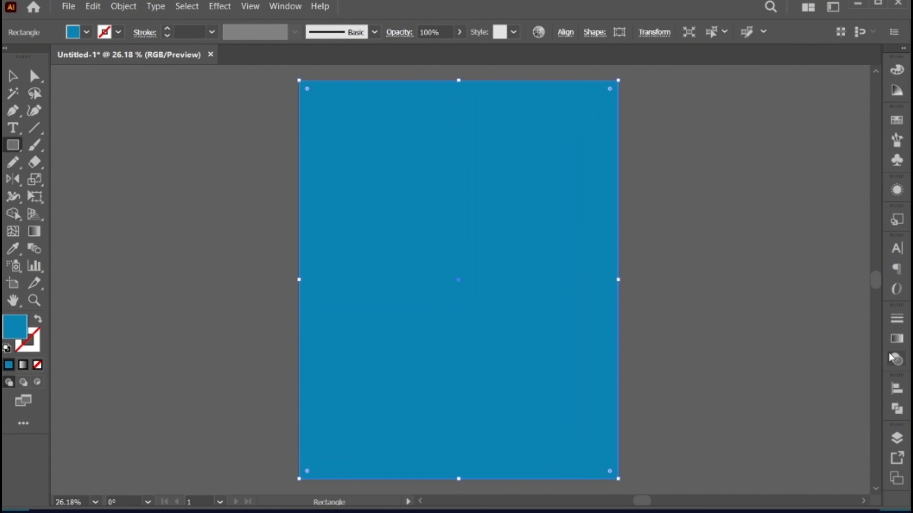
# - Fill the background rectangle with a linear gradient from white to light grey
pyautogui.click(899, 344)
pyautogui.click(795, 422)
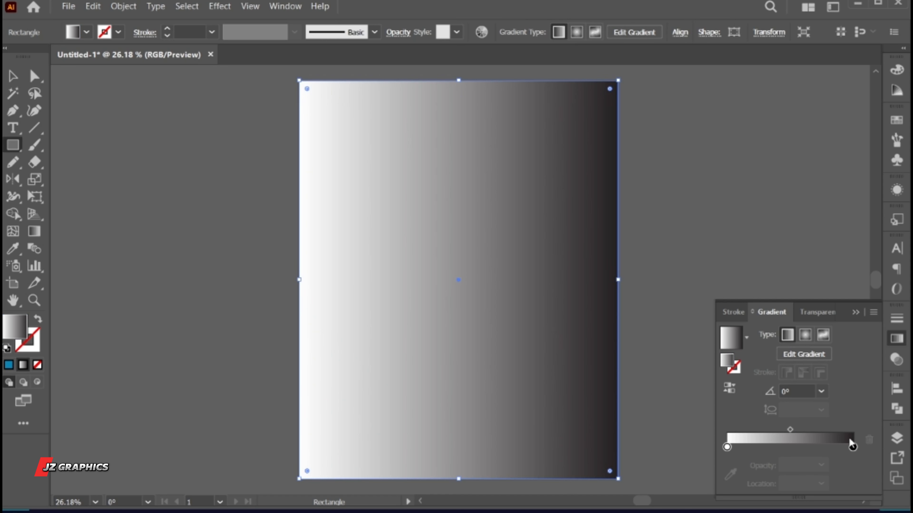
pyautogui.click(853, 447)
pyautogui.doubleClick(853, 448)
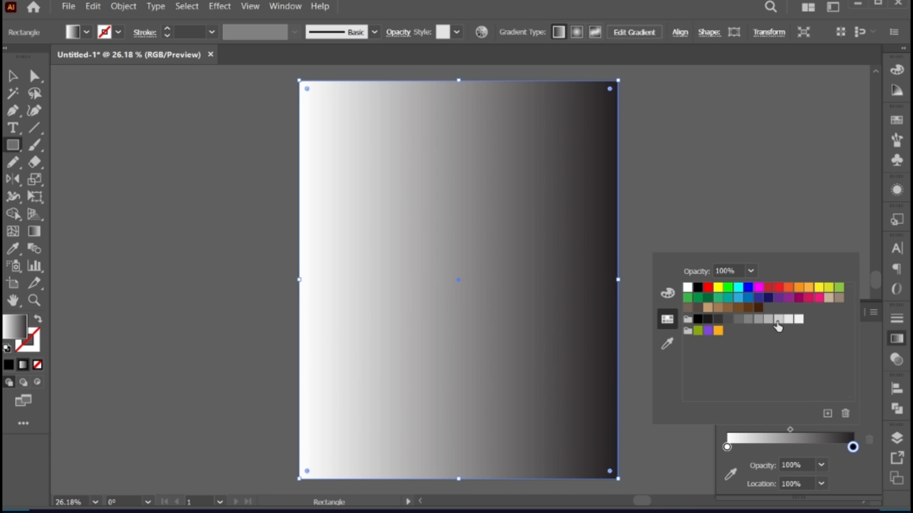
pyautogui.click(778, 319)
pyautogui.click(877, 337)
pyautogui.click(853, 312)
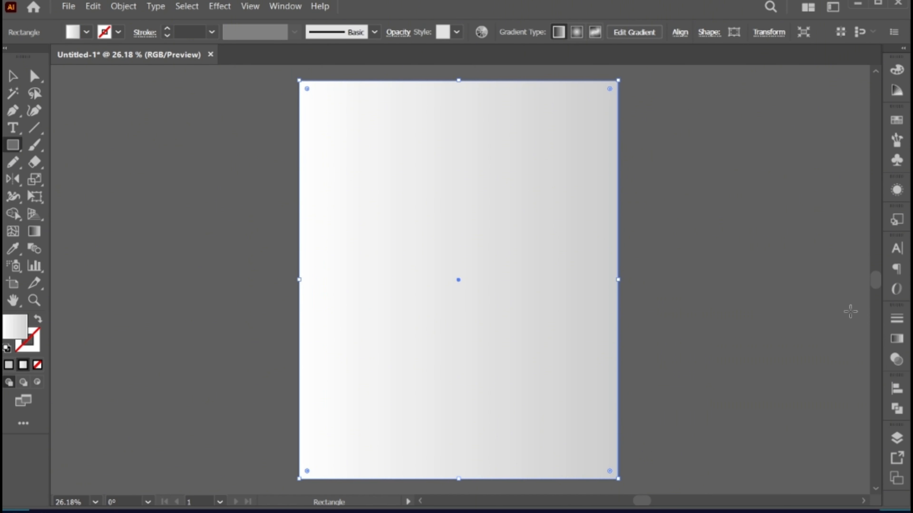
# - Redirect the background gradient vertically, running from white near the upper edge to grey near the lower edge
pyautogui.click(34, 231)
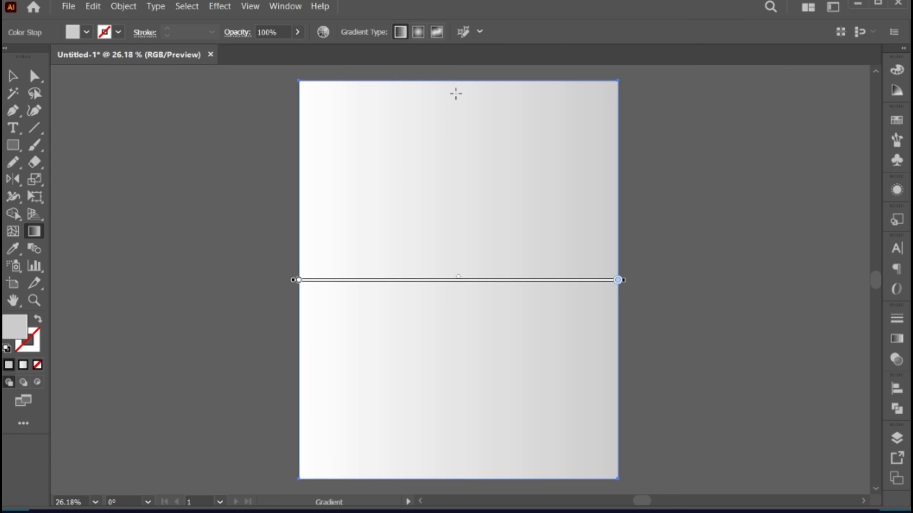
pyautogui.moveTo(455, 94); pyautogui.dragTo(455, 445)
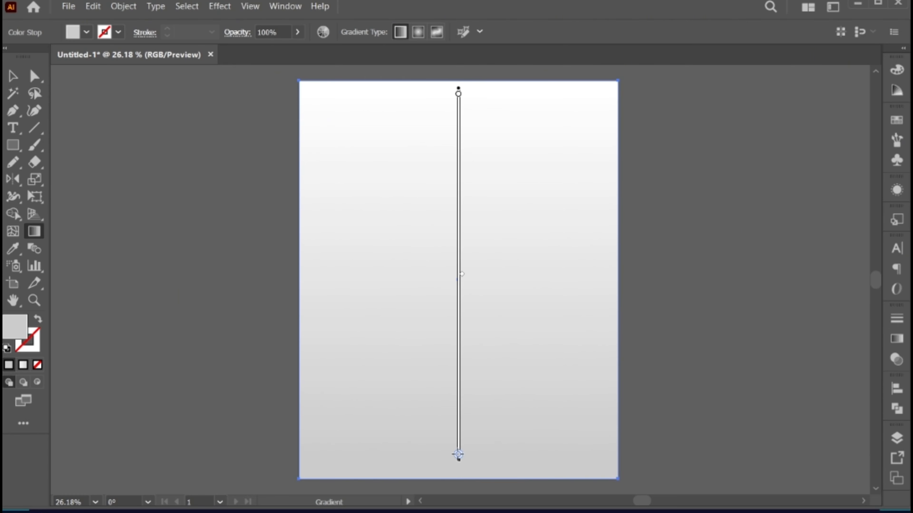
pyautogui.press('v')
# - Lock the gradient background rectangle
pyautogui.scroll(1, 474, 452)
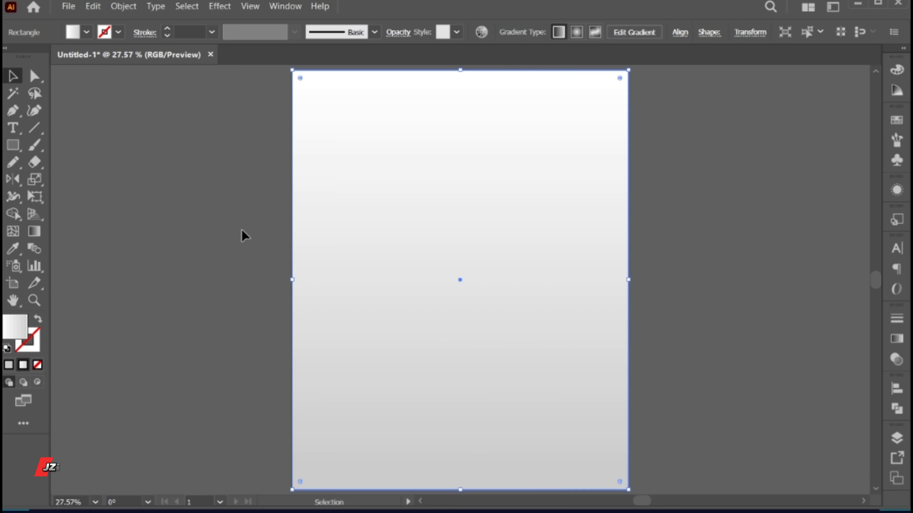
pyautogui.click(123, 6)
pyautogui.moveTo(186, 110)
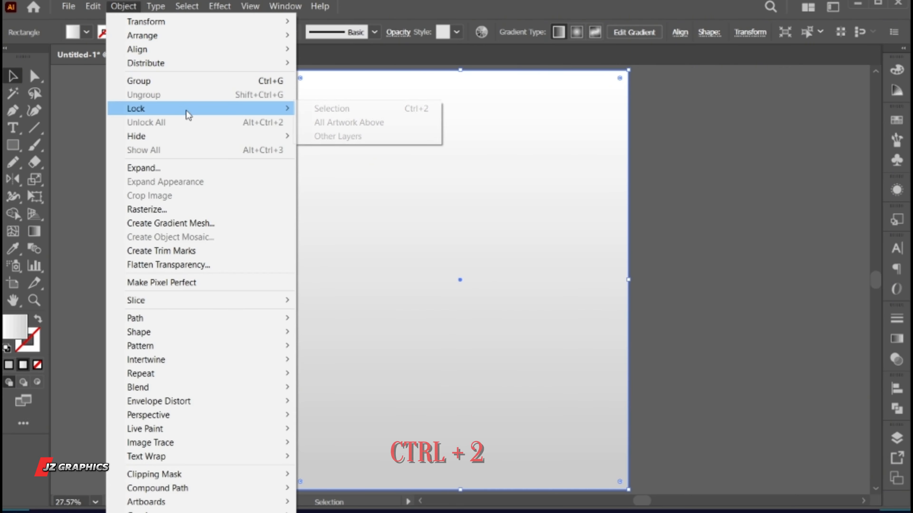
pyautogui.click(390, 110)
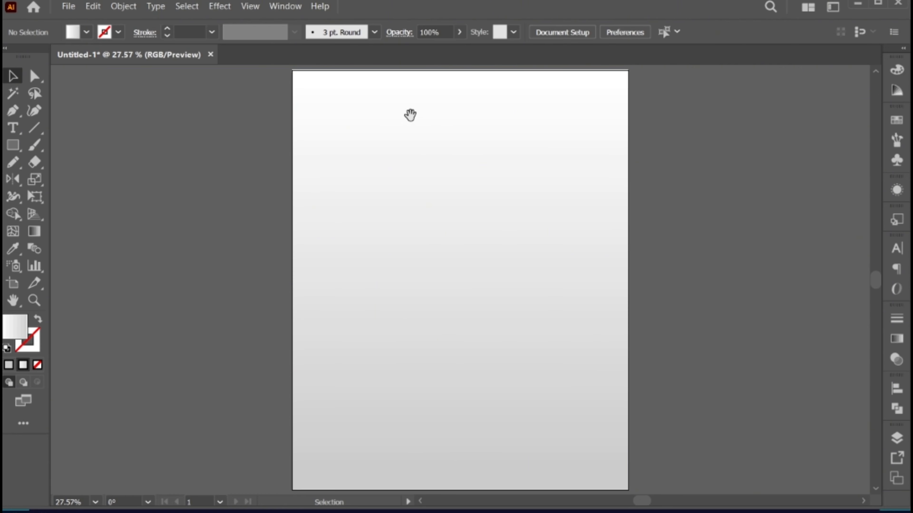
# - Move the row of four blue colour squares from above the artboard to beside its upper left corner
pyautogui.moveTo(410, 115); pyautogui.dragTo(410, 230)
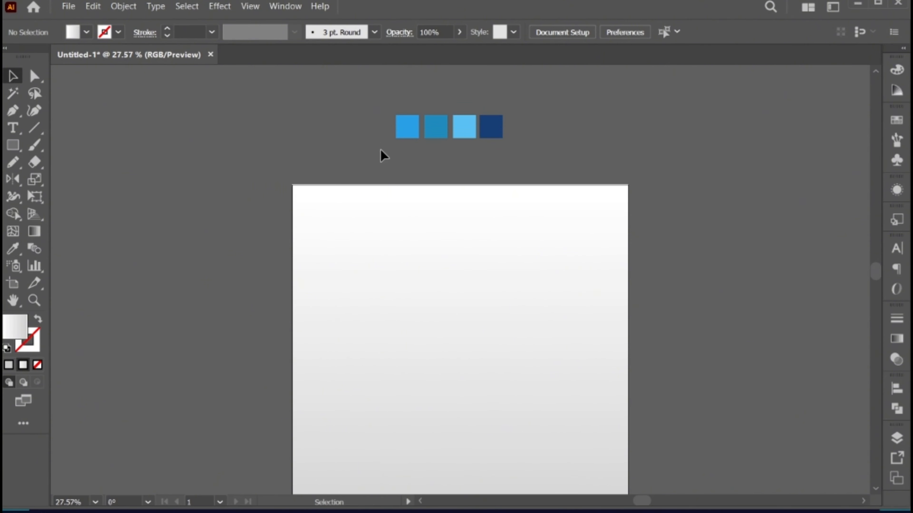
pyautogui.moveTo(500, 125); pyautogui.dragTo(257, 229)
pyautogui.click(445, 382)
pyautogui.scroll(-3, 444, 381)
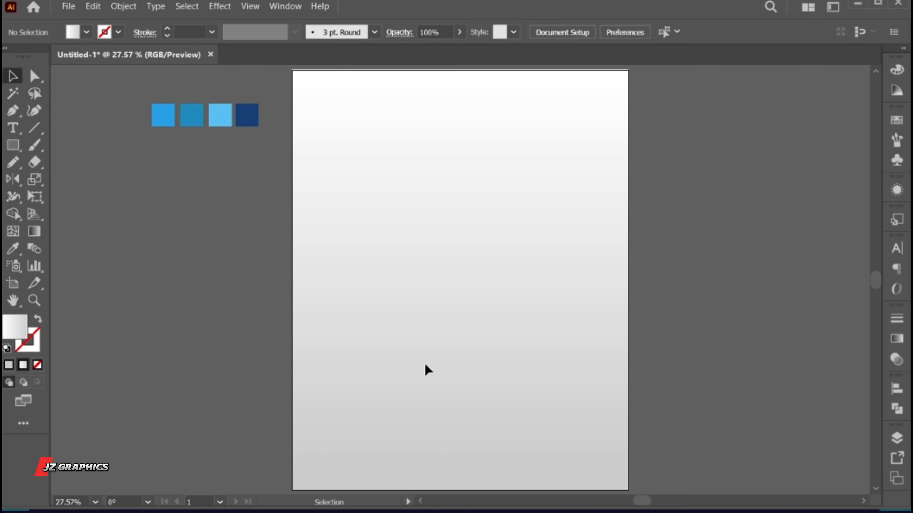
# - Draw a tall rectangle in the middle of the artboard and fill it with the bright blue of the first colour square
pyautogui.moveTo(12, 152); pyautogui.dragTo(71, 149)
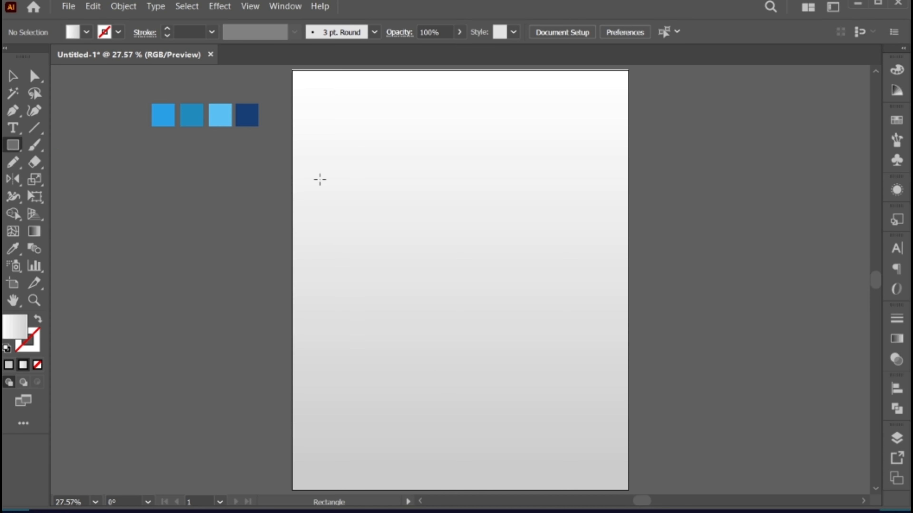
pyautogui.moveTo(368, 152)
pyautogui.mouseDown()
pyautogui.moveTo(503, 369)
pyautogui.moveTo(546, 405)
pyautogui.mouseUp()
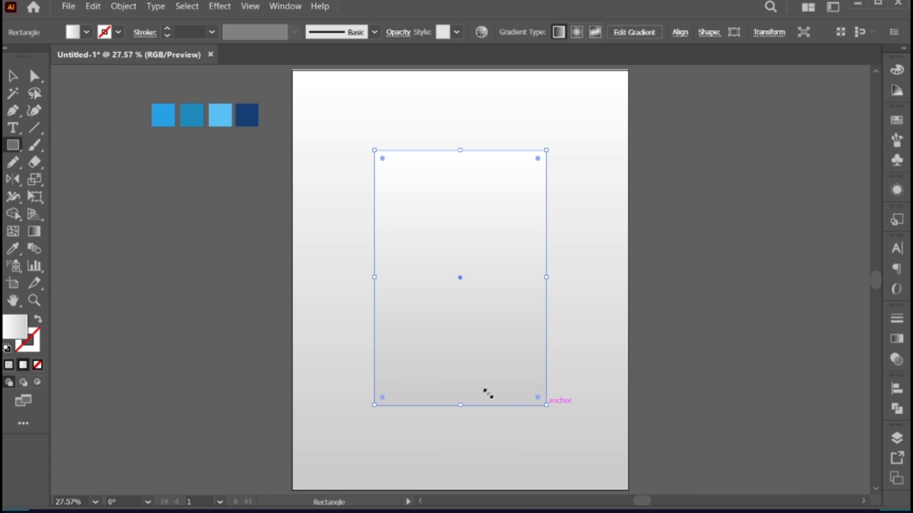
pyautogui.click(15, 249)
pyautogui.click(172, 114)
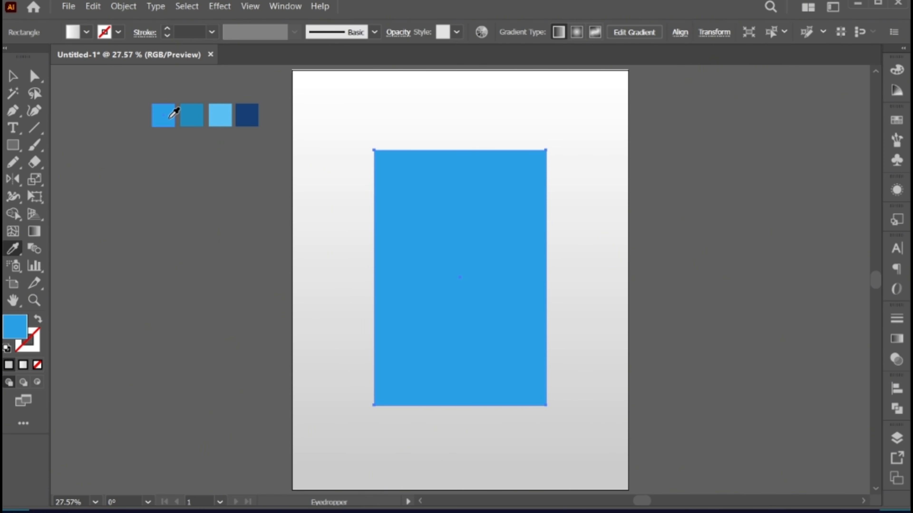
pyautogui.press('v')
# - Round all corners of the blue rectangle to the maximum radius of about 276 px, making a capsule
pyautogui.click(34, 76)
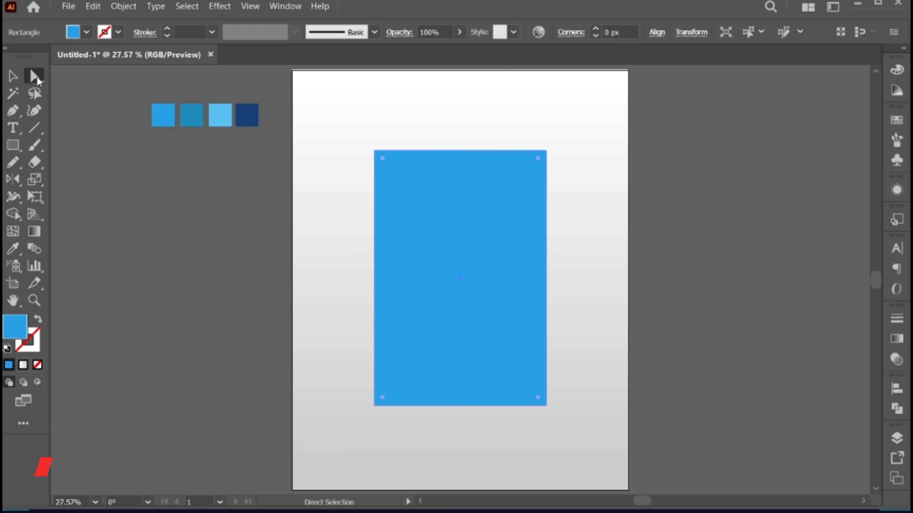
pyautogui.moveTo(384, 160); pyautogui.dragTo(416, 286)
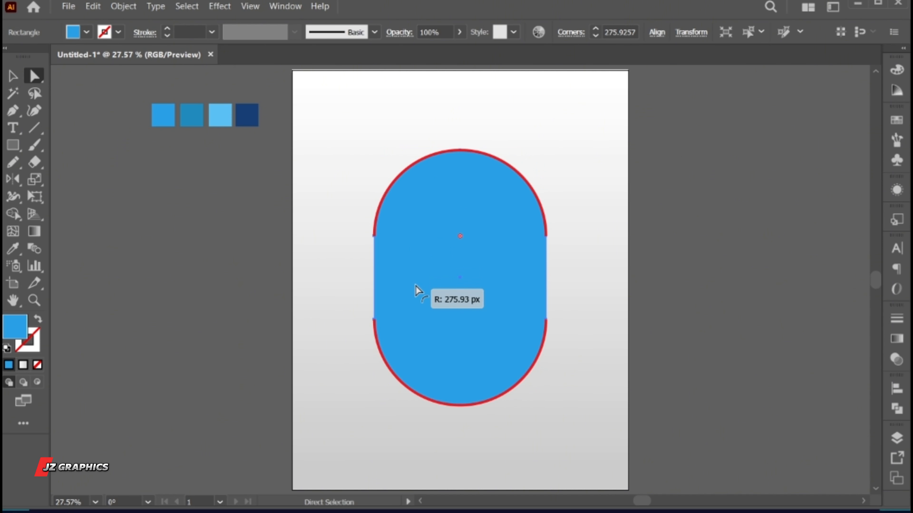
pyautogui.press('v')
# - Stretch the blue capsule slightly downward and centre it vertically on the artboard
pyautogui.click(564, 32)
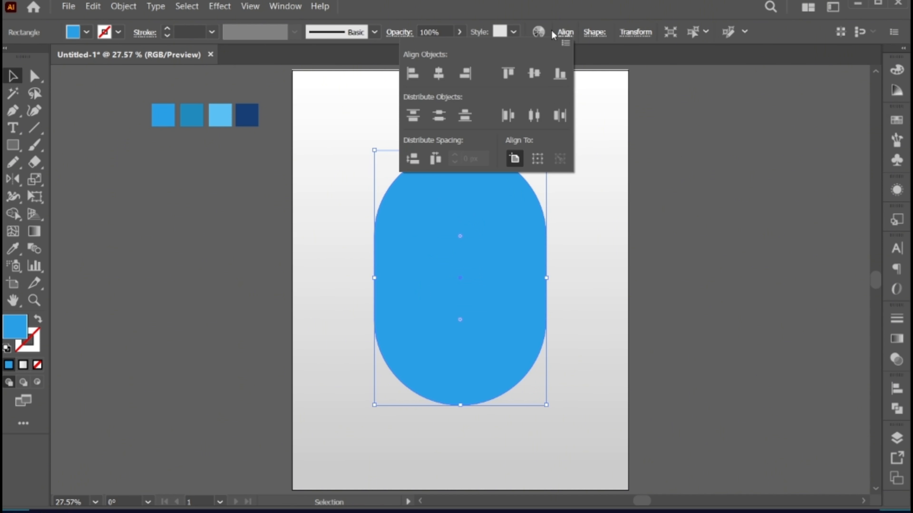
pyautogui.click(534, 74)
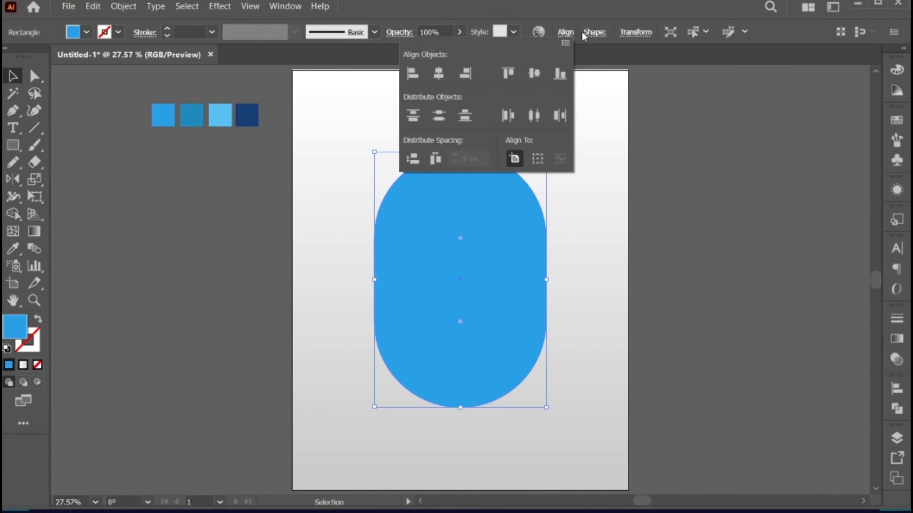
pyautogui.click(570, 35)
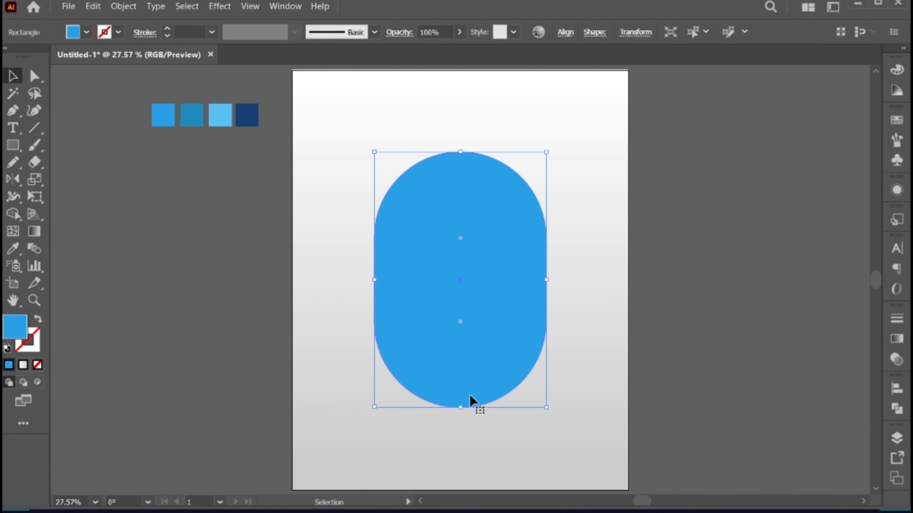
pyautogui.moveTo(462, 407); pyautogui.dragTo(462, 414)
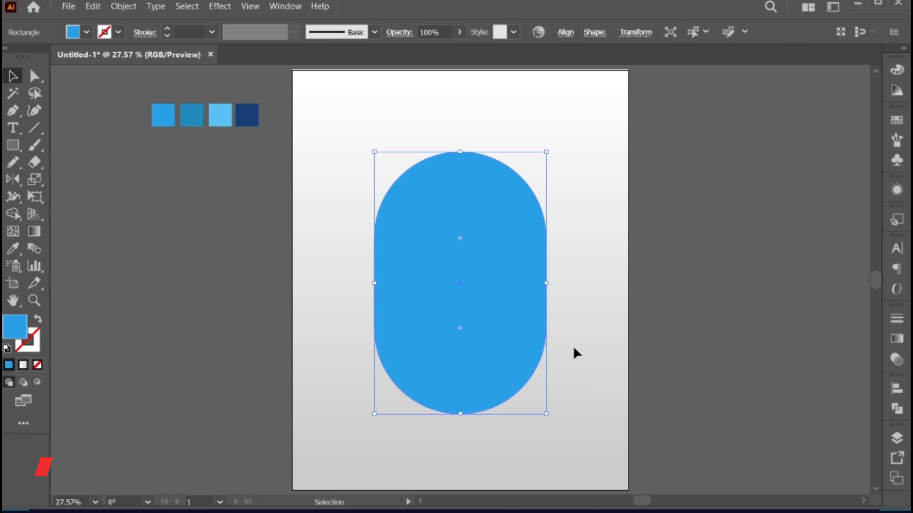
pyautogui.click(564, 32)
pyautogui.click(535, 71)
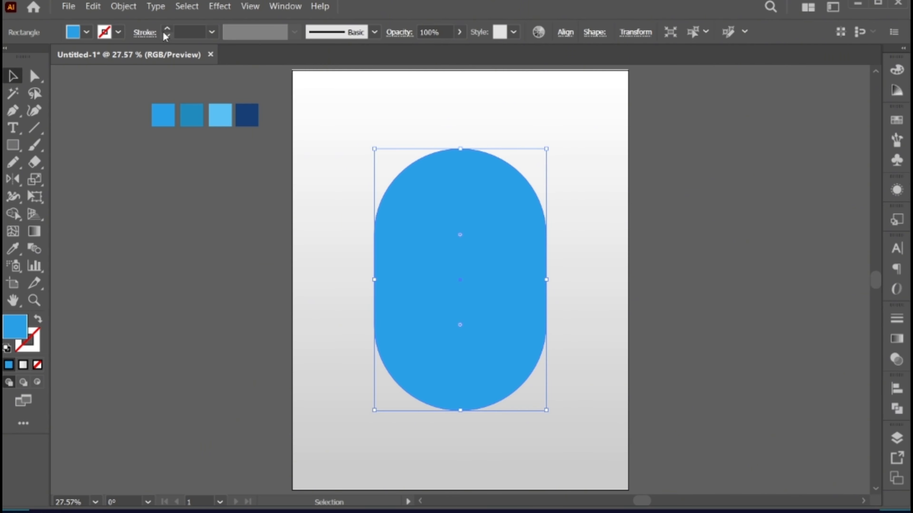
# - Offset the capsule's path outward by 13 px with miter joins and a miter limit of 4
pyautogui.click(123, 6)
pyautogui.moveTo(173, 321)
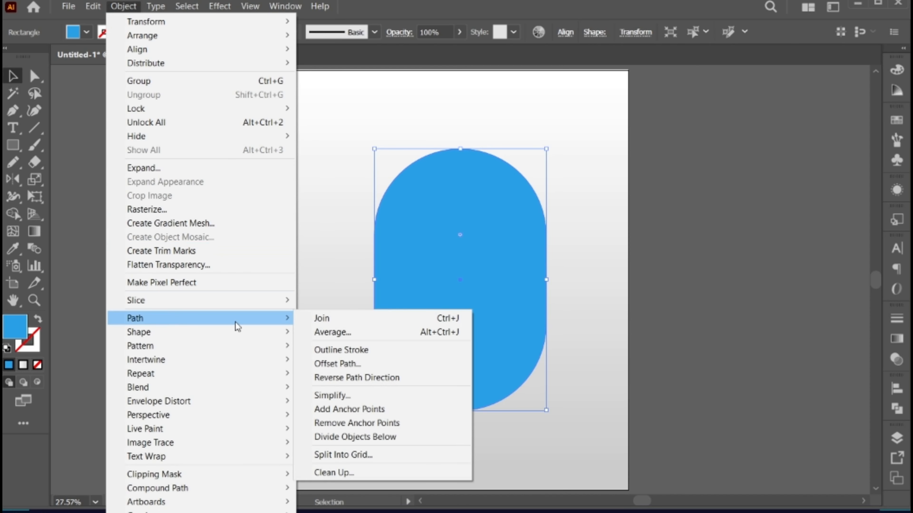
pyautogui.click(389, 363)
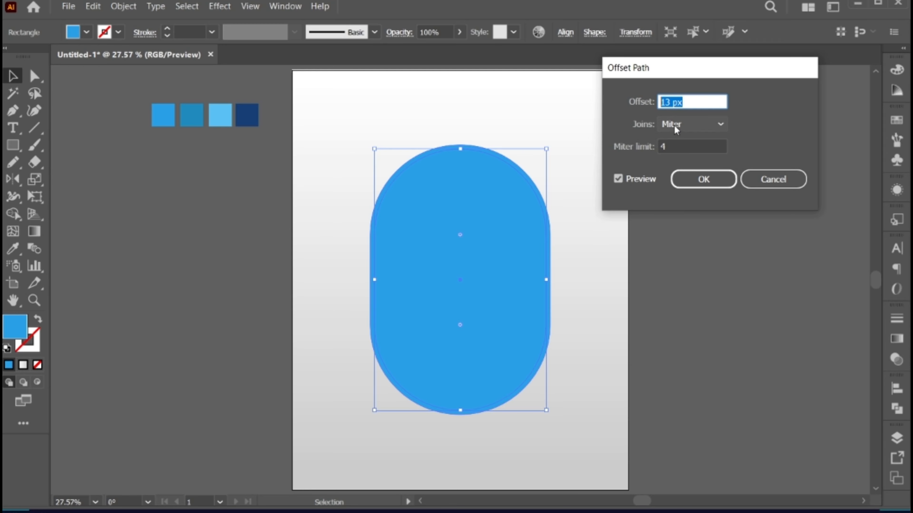
pyautogui.click(703, 180)
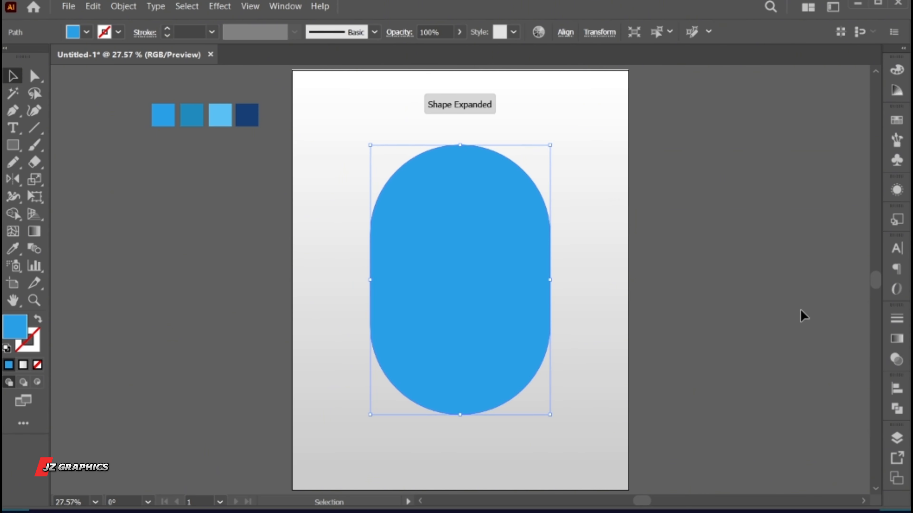
# - Give the outer capsule a linear gradient with both end stops sampled from the second, darker blue colour square
pyautogui.click(901, 341)
pyautogui.click(788, 419)
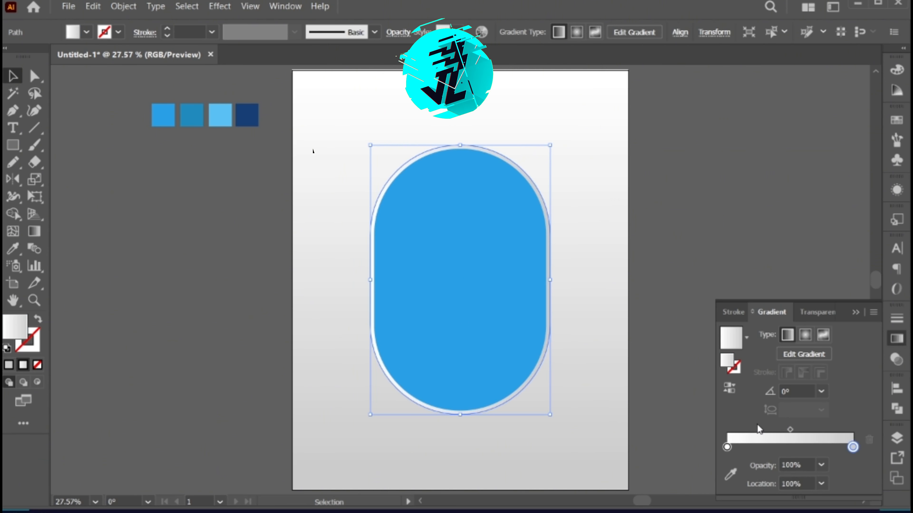
pyautogui.click(726, 448)
pyautogui.press('i')
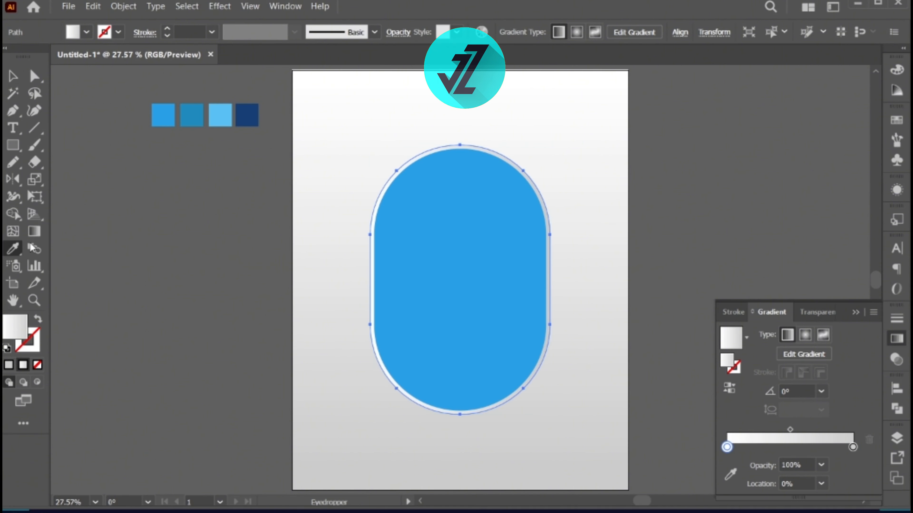
pyautogui.keyDown('shift'); pyautogui.click(194, 115); pyautogui.keyUp('shift')
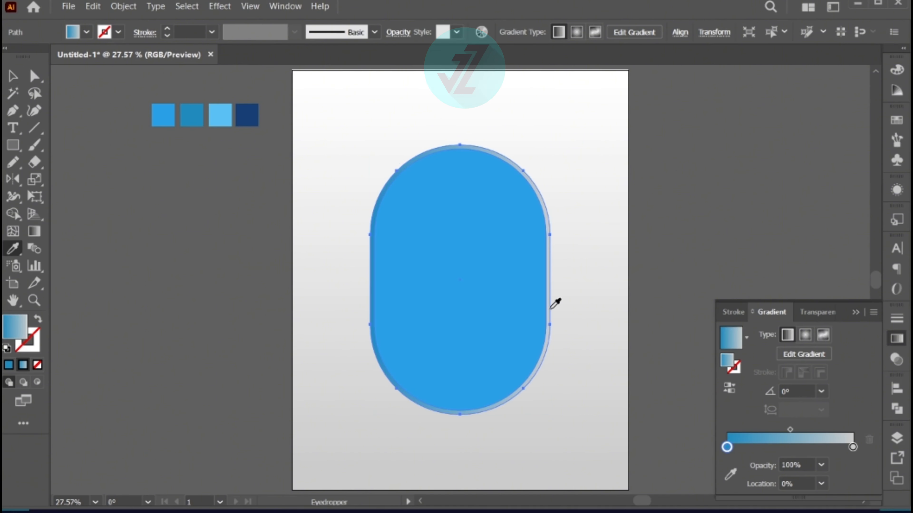
pyautogui.click(853, 447)
pyautogui.keyDown('shift'); pyautogui.click(195, 117); pyautogui.keyUp('shift')
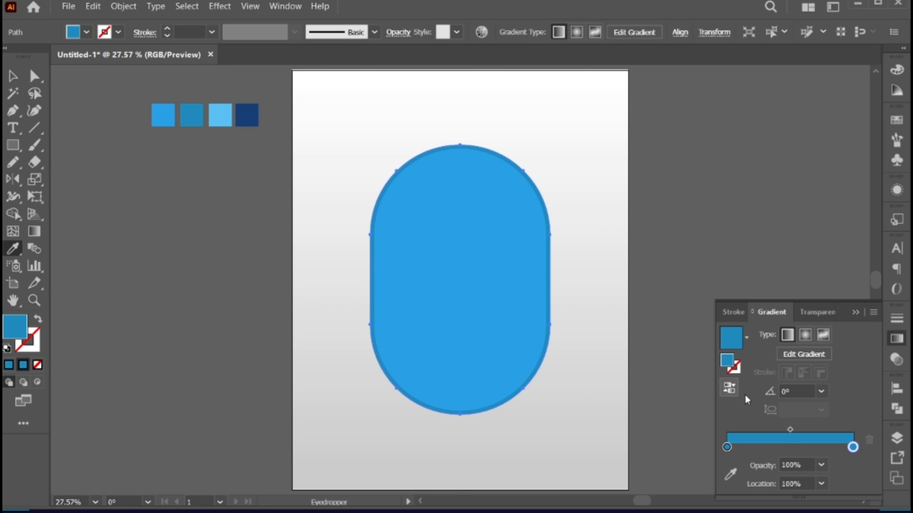
# - Add a gradient stop at 50% to the outer capsule, coloured with the light blue of the third square
pyautogui.click(787, 447)
pyautogui.click(822, 483)
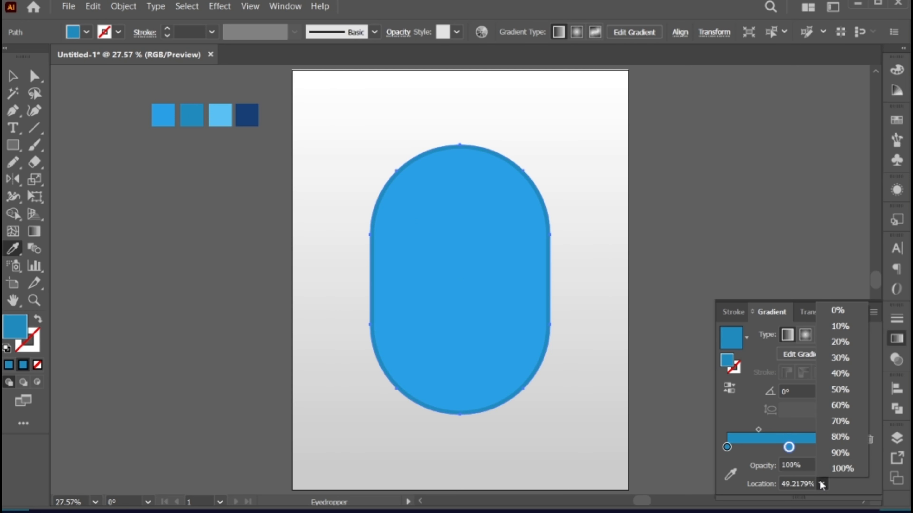
pyautogui.click(834, 390)
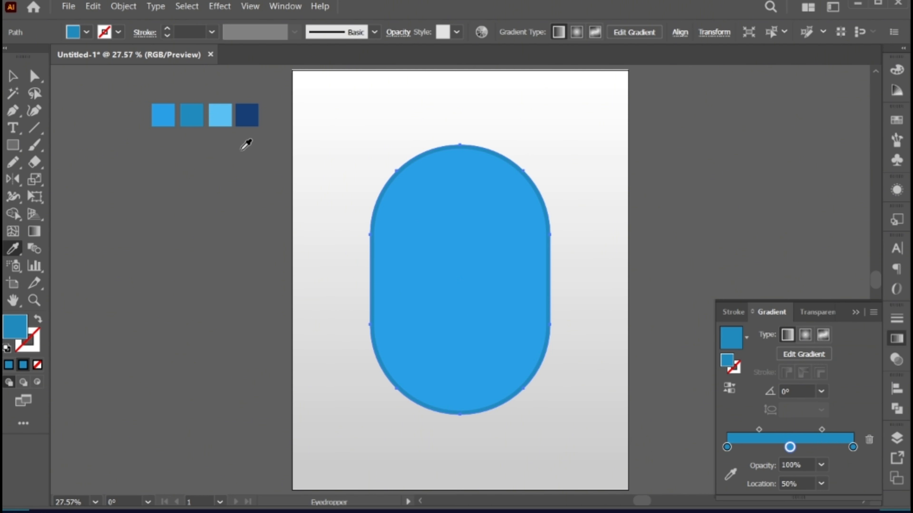
pyautogui.keyDown('shift'); pyautogui.click(224, 116); pyautogui.keyUp('shift')
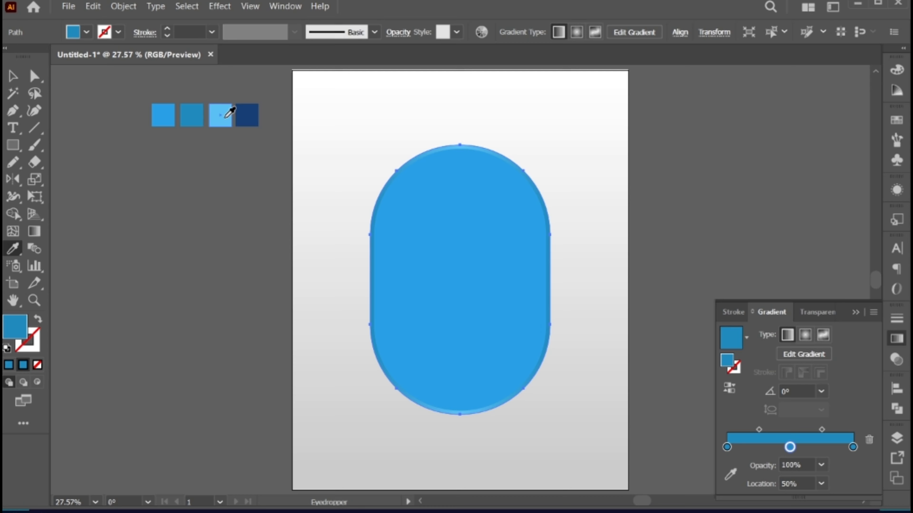
pyautogui.click(860, 316)
# - Redirect the outer capsule's gradient vertically from its top edge to its bottom edge
pyautogui.press('v')
pyautogui.press('g')
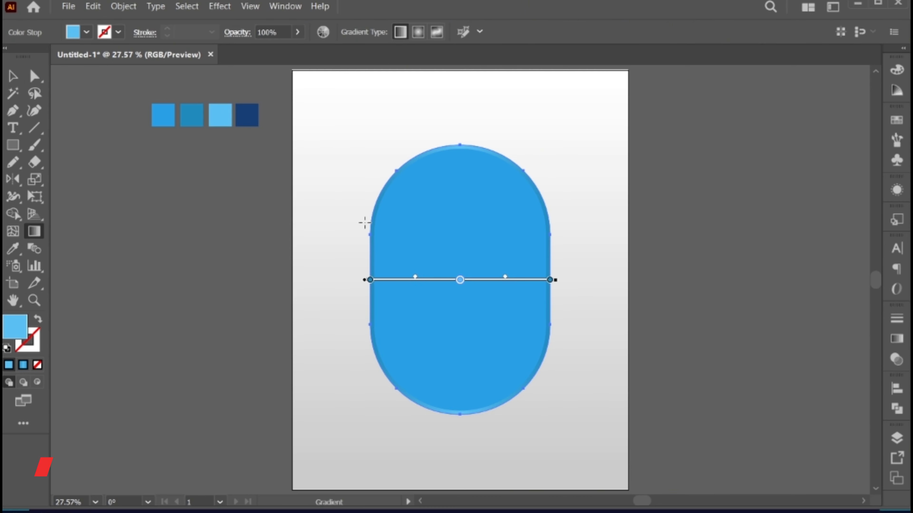
pyautogui.moveTo(468, 148); pyautogui.dragTo(467, 409)
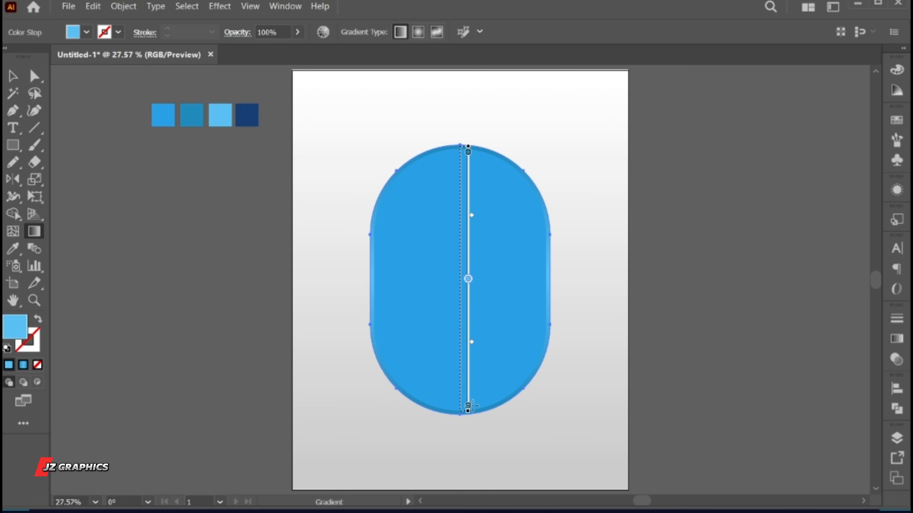
# - Place the linked image cloud 1.png inside the upper half of the blue capsule
pyautogui.press('v')
pyautogui.click(534, 425)
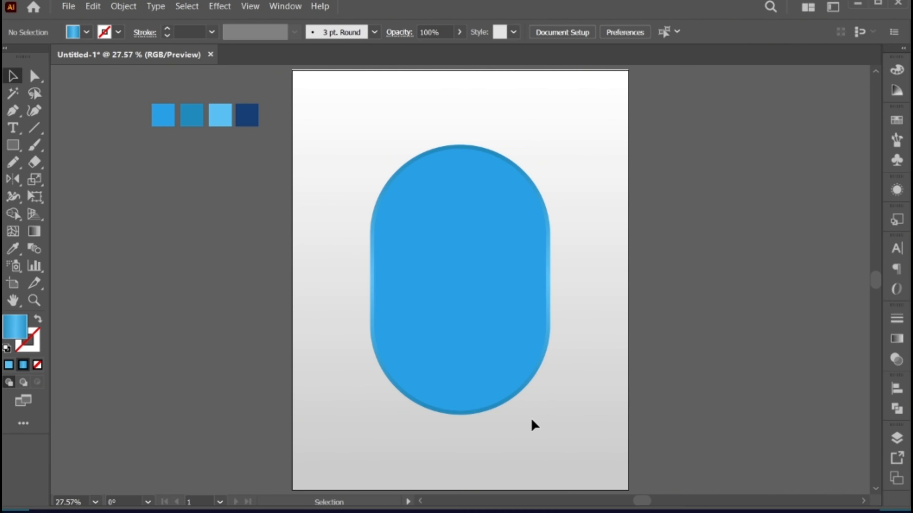
pyautogui.click(69, 7)
pyautogui.click(140, 235)
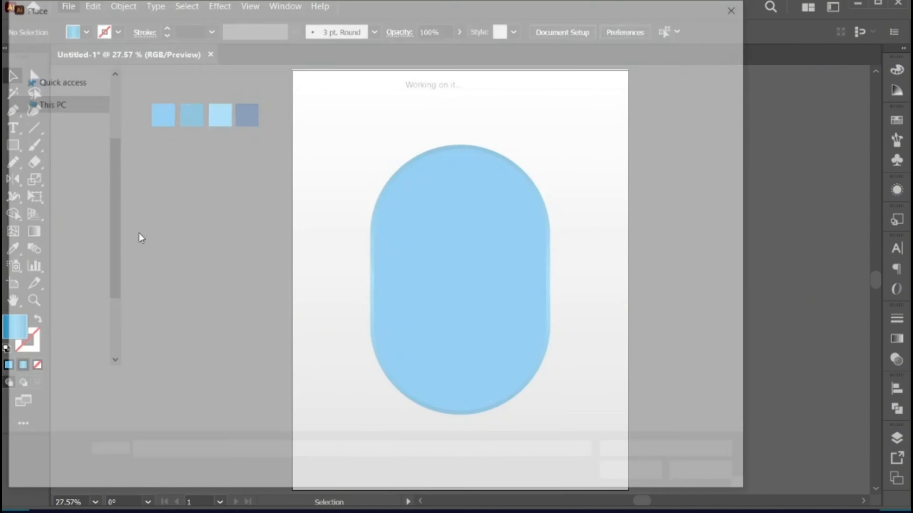
pyautogui.click(328, 108)
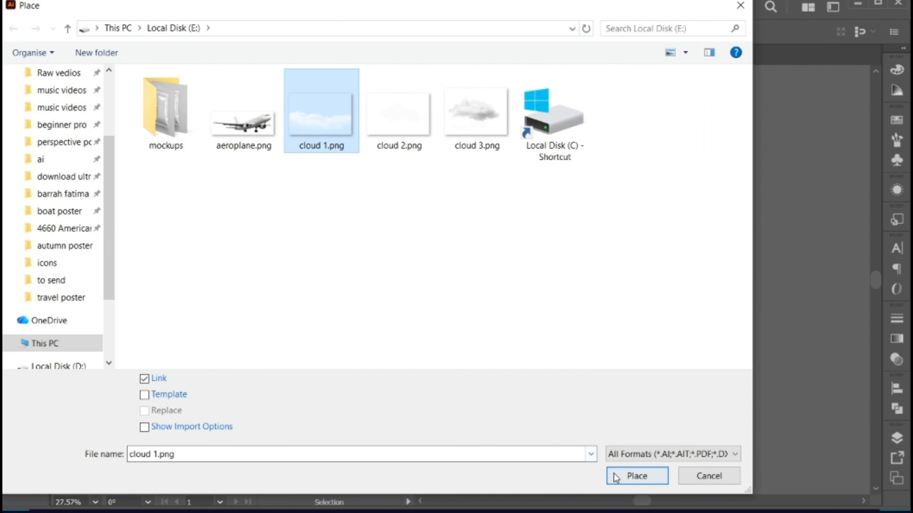
pyautogui.click(636, 476)
pyautogui.moveTo(408, 191); pyautogui.dragTo(522, 267)
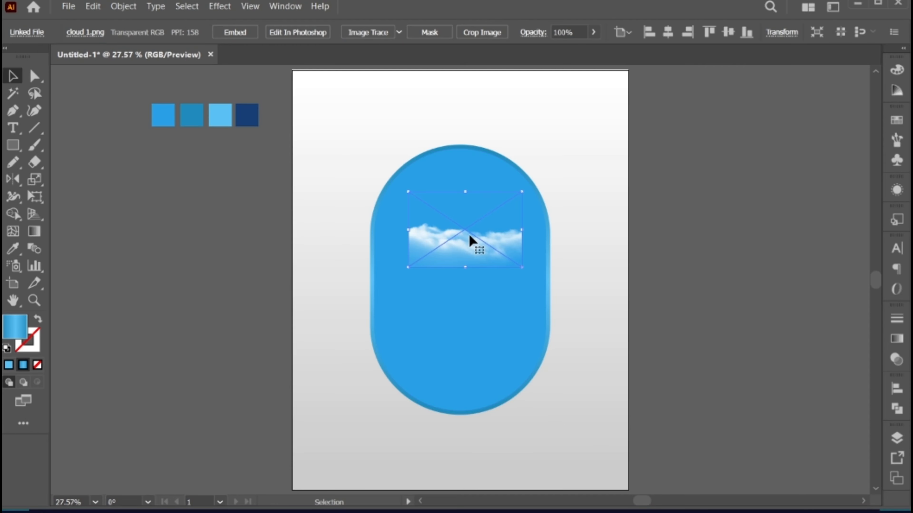
# - Enlarge the cloud image to about 672 px wide and position it across the lower part of the capsule
pyautogui.moveTo(471, 239); pyautogui.dragTo(556, 369)
pyautogui.moveTo(466, 373); pyautogui.dragTo(472, 373)
pyautogui.click(591, 333)
# - Copy the inner blue capsule, paste it in front at the same position and bring the copy to the front
pyautogui.click(477, 252)
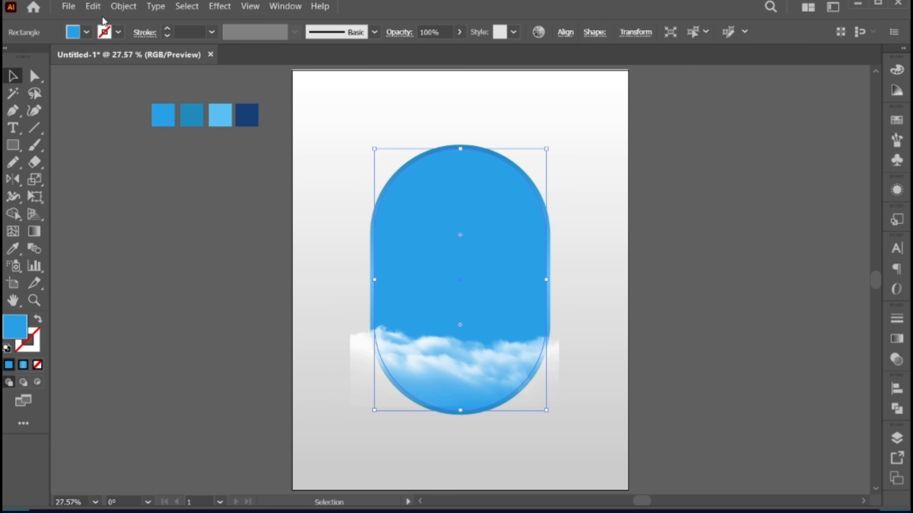
pyautogui.click(93, 6)
pyautogui.click(124, 63)
pyautogui.click(92, 7)
pyautogui.click(151, 96)
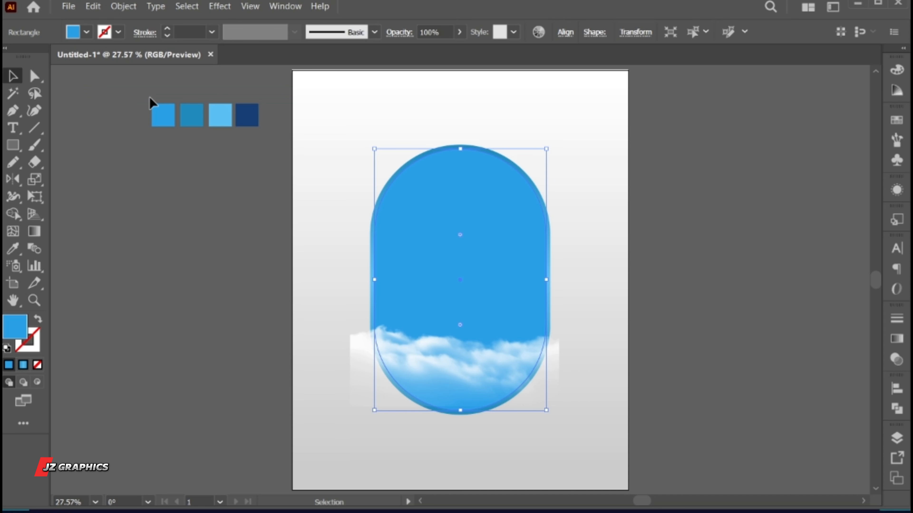
pyautogui.rightClick(434, 163)
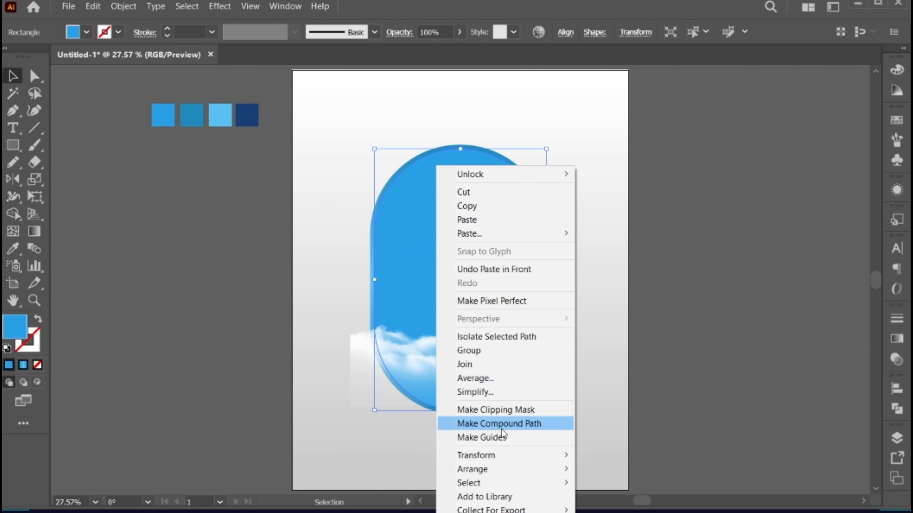
pyautogui.moveTo(511, 469)
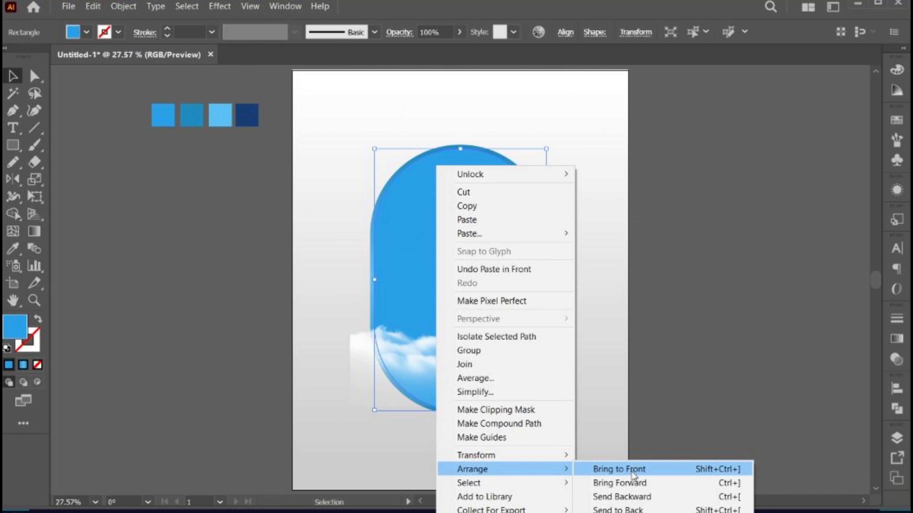
pyautogui.click(633, 471)
# - Make a clipping mask from the front capsule copy and the cloud image
pyautogui.keyDown('shift'); pyautogui.click(373, 376); pyautogui.keyUp('shift')
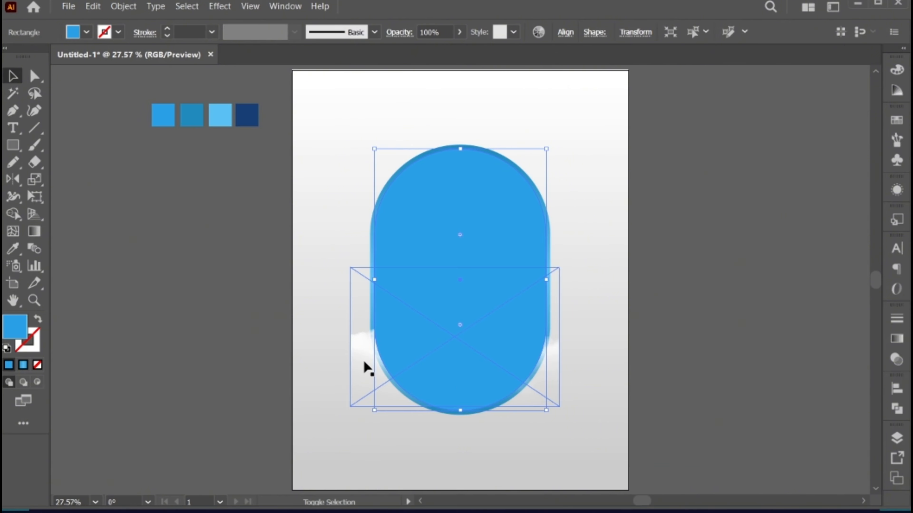
pyautogui.click(128, 6)
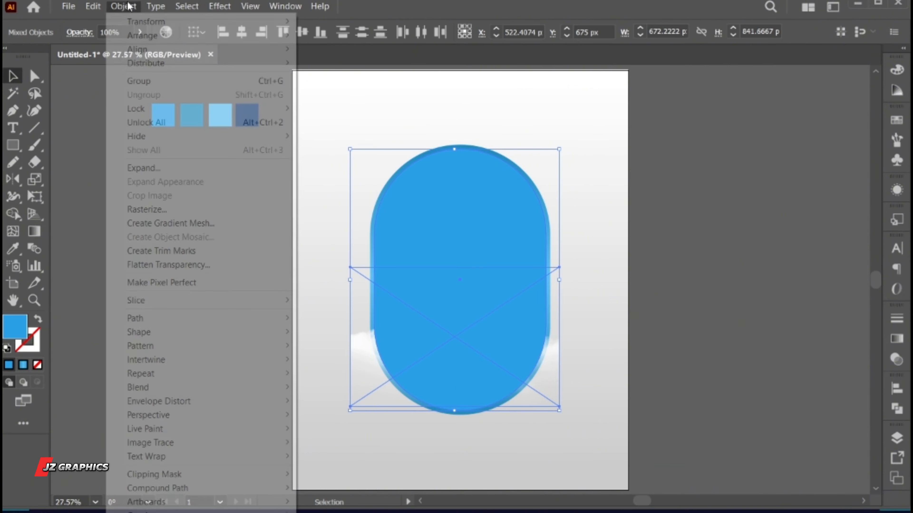
pyautogui.moveTo(219, 475)
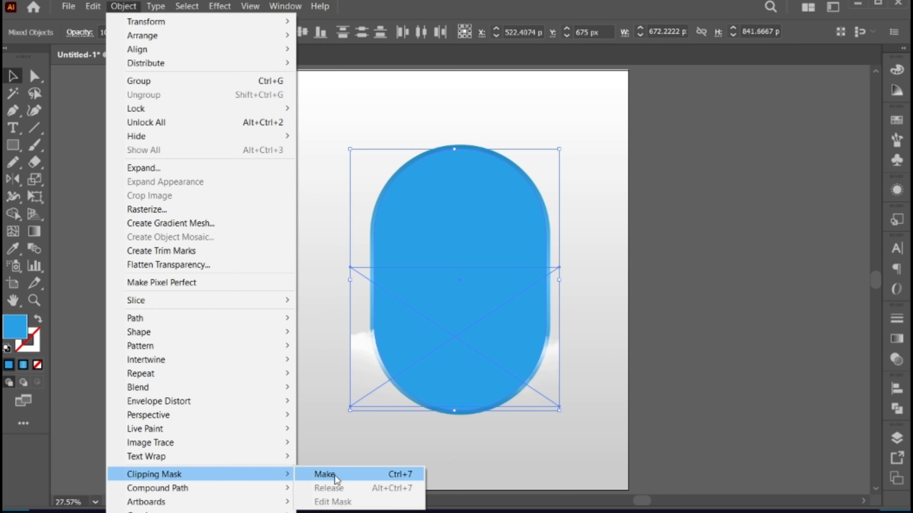
pyautogui.click(370, 477)
pyautogui.click(497, 455)
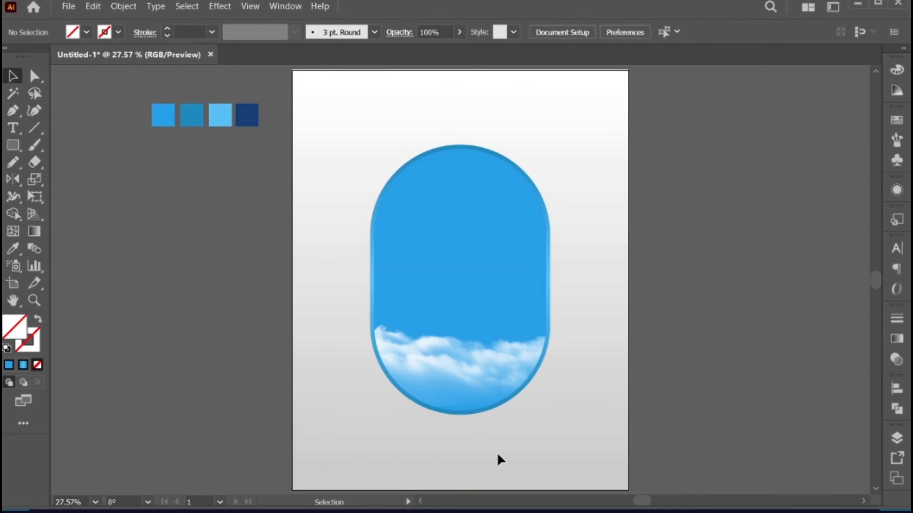
# - Place the linked image aeroplane.png on the capsule above the clouds
pyautogui.click(68, 6)
pyautogui.click(125, 232)
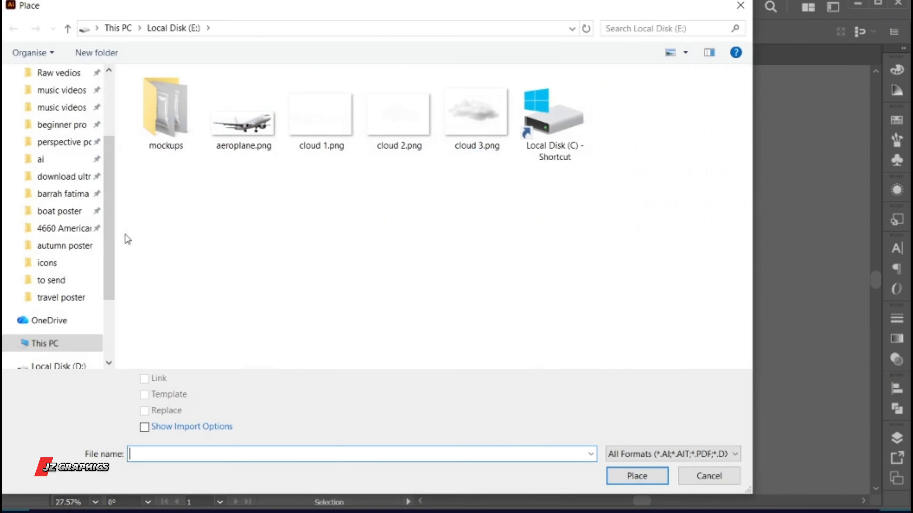
pyautogui.click(234, 135)
pyautogui.click(647, 474)
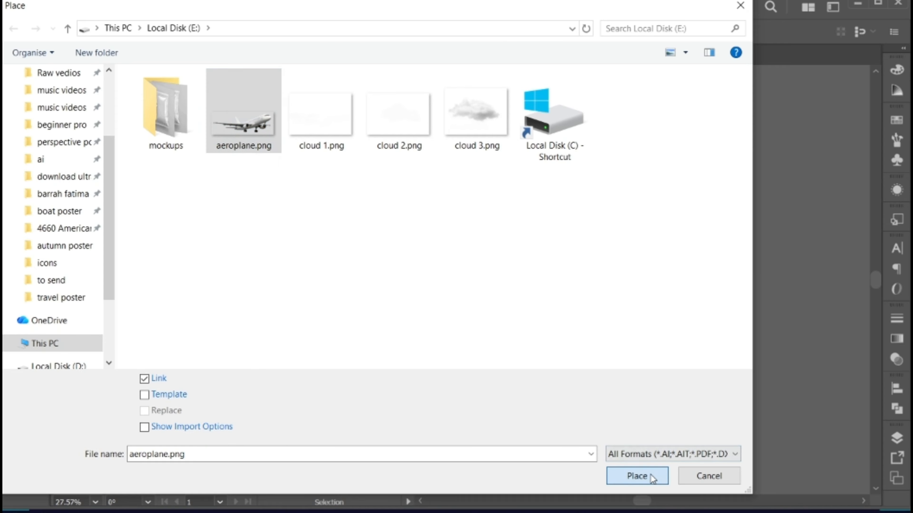
pyautogui.click(533, 361)
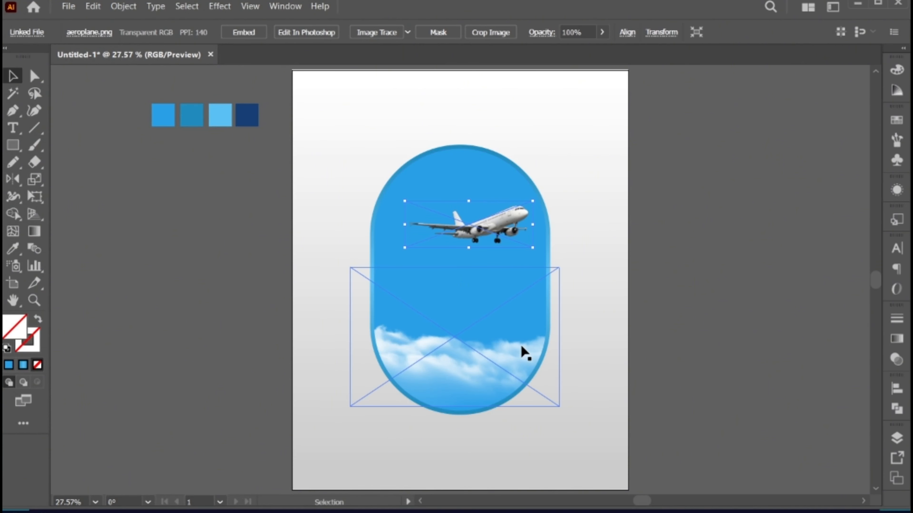
# - Enlarge the aeroplane to about 1096 px wide and position it across the capsule with its nose past the right edge
pyautogui.moveTo(533, 227); pyautogui.dragTo(639, 271)
pyautogui.moveTo(516, 267); pyautogui.dragTo(499, 284)
pyautogui.hotkey('ctrl', 'shift', 'a')
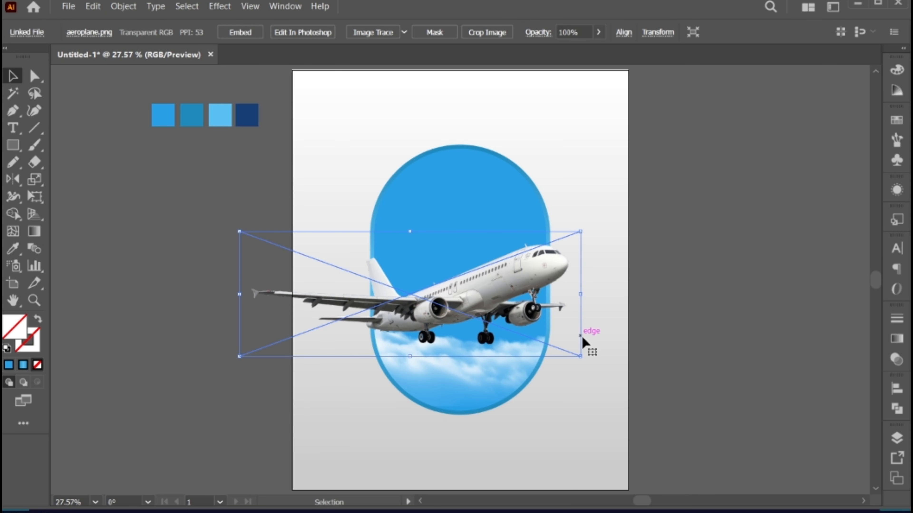
pyautogui.hotkey('ctrl', 'shift', 'a')
# - Paste the copied capsule in front and use it as a clipping mask for the aeroplane
pyautogui.click(95, 7)
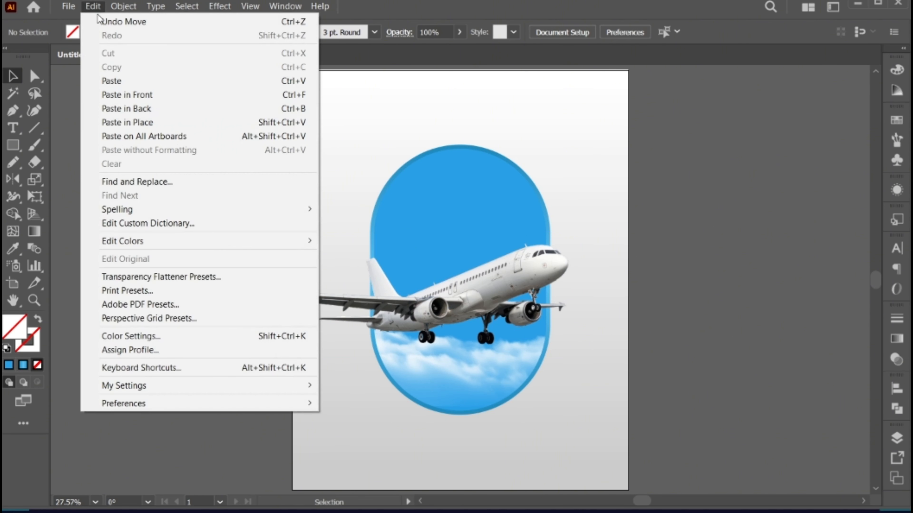
pyautogui.click(141, 94)
pyautogui.keyDown('shift'); pyautogui.click(347, 293); pyautogui.keyUp('shift')
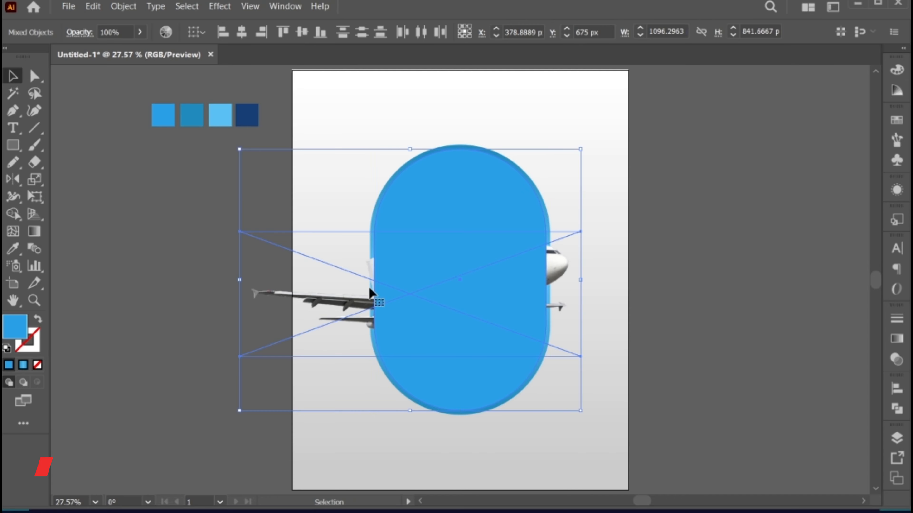
pyautogui.rightClick(427, 170)
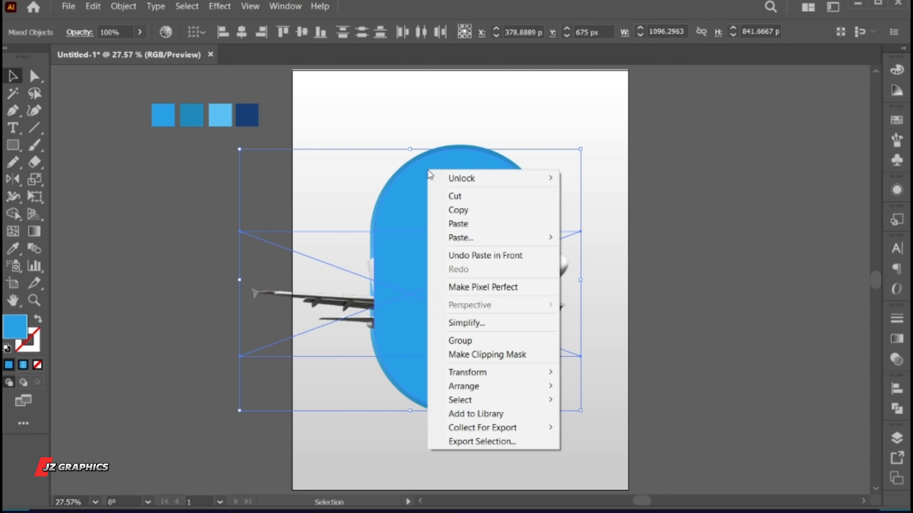
pyautogui.click(500, 350)
pyautogui.click(592, 355)
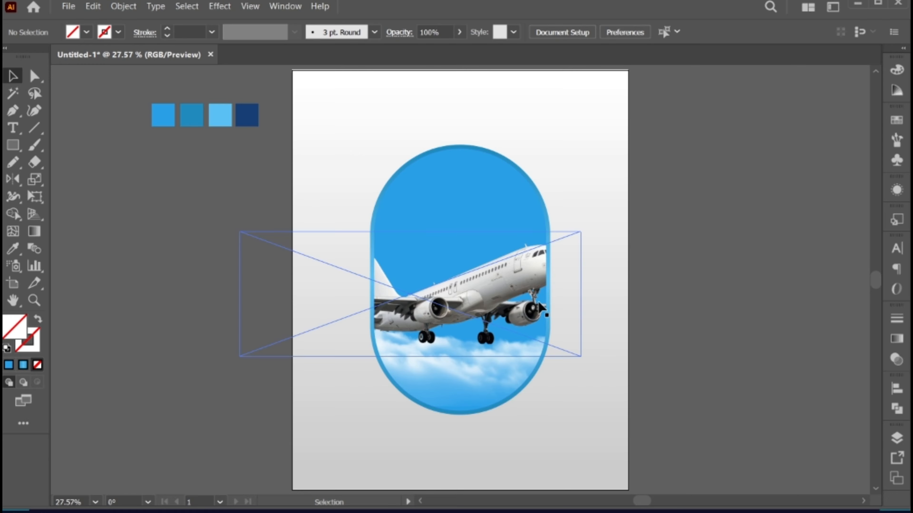
# - Move the aeroplane mask's two right-side anchors outward, the lower one by about 80 px, to uncover the nose and wingtip
pyautogui.moveTo(536, 275); pyautogui.dragTo(617, 308)
pyautogui.click(493, 284)
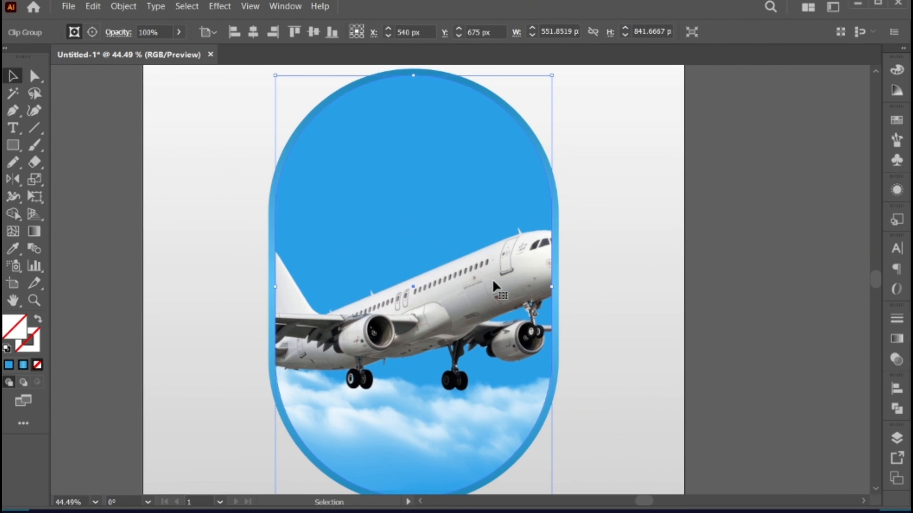
pyautogui.click(34, 75)
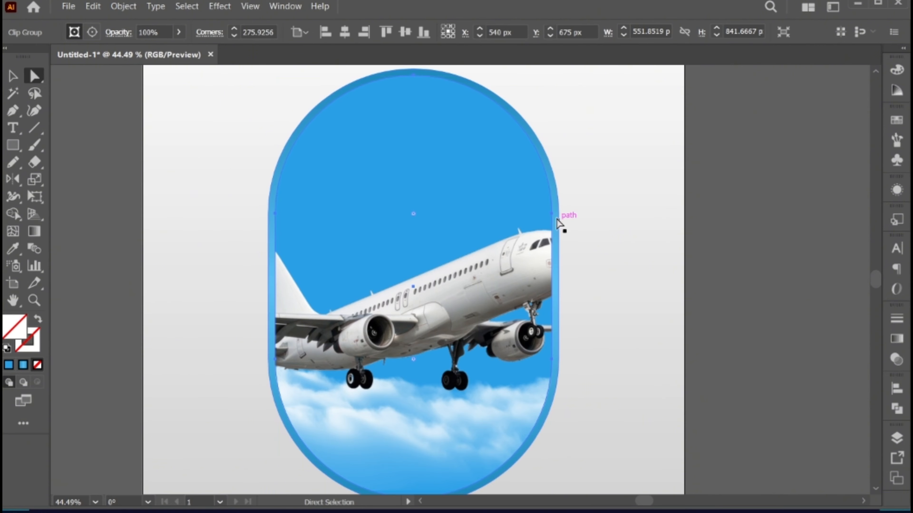
pyautogui.moveTo(552, 215); pyautogui.dragTo(638, 226)
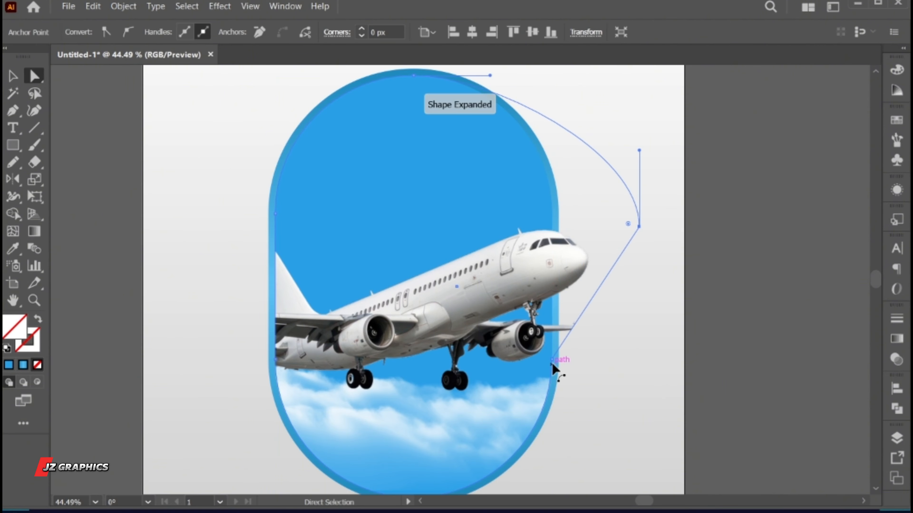
pyautogui.moveTo(552, 360); pyautogui.dragTo(592, 365)
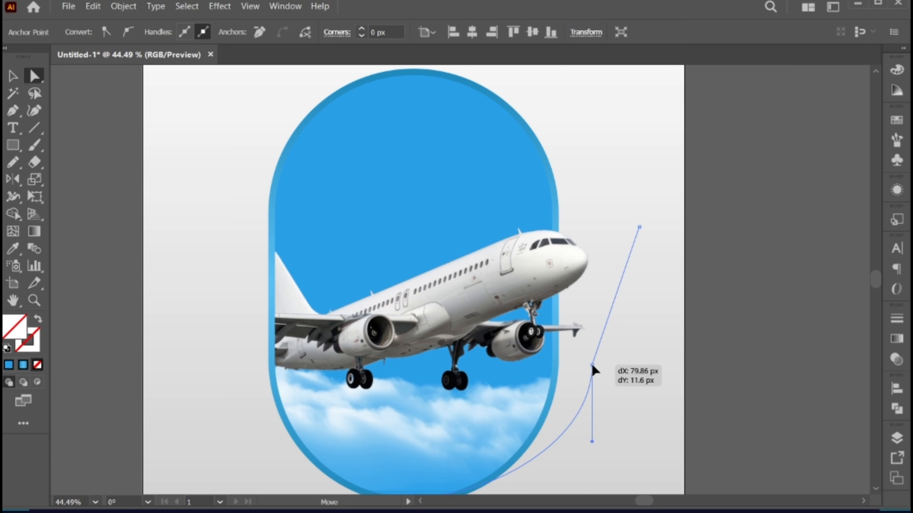
pyautogui.press('v')
pyautogui.click(626, 386)
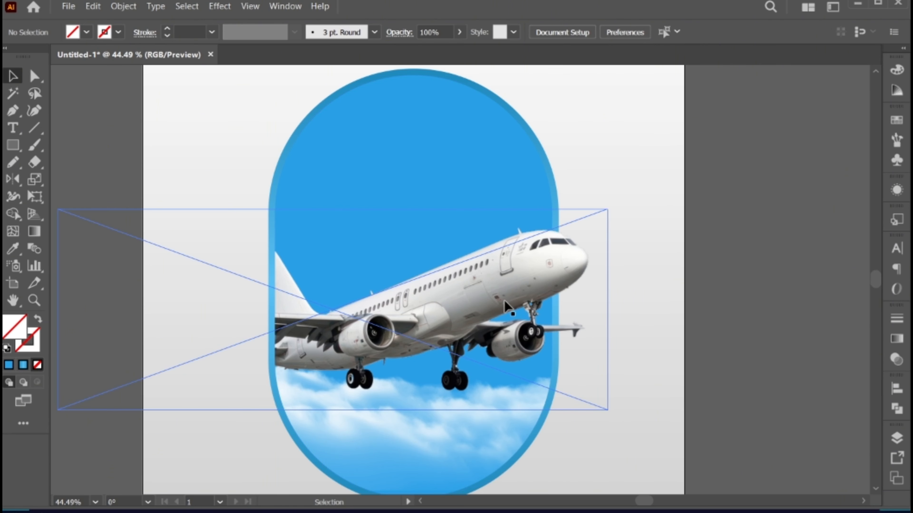
# - Move the aeroplane image slightly lower inside its clipping mask
pyautogui.doubleClick(474, 300)
pyautogui.moveTo(473, 301); pyautogui.dragTo(473, 316)
pyautogui.doubleClick(668, 357)
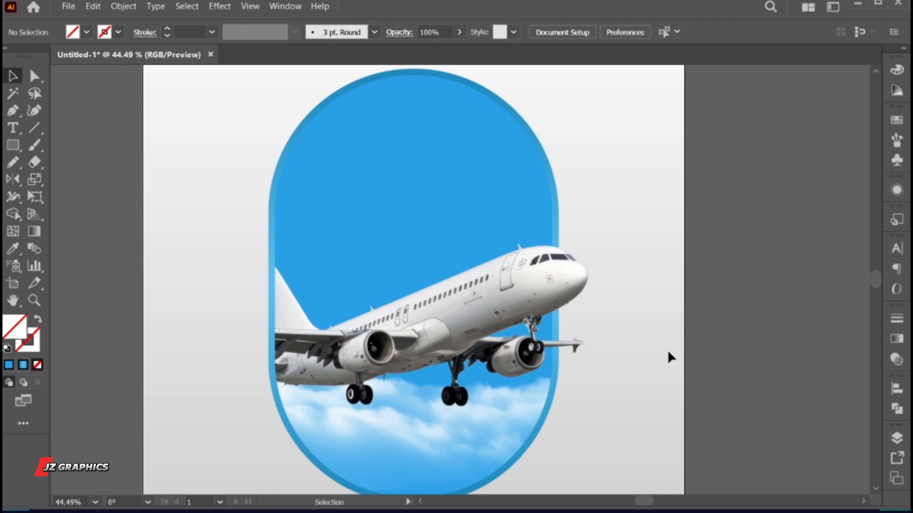
# - Add the point text "discover your next" inside the capsule above the aeroplane
pyautogui.scroll(-2, 579, 341)
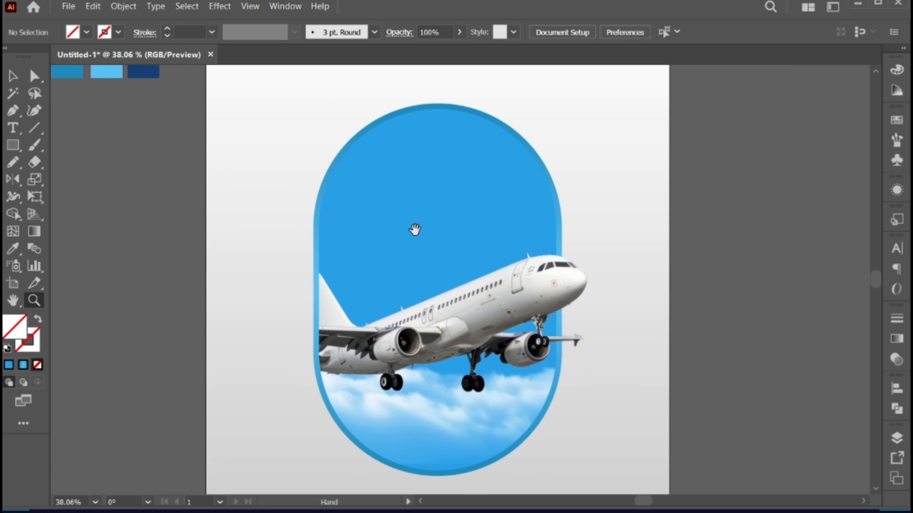
pyautogui.moveTo(399, 277); pyautogui.dragTo(423, 290)
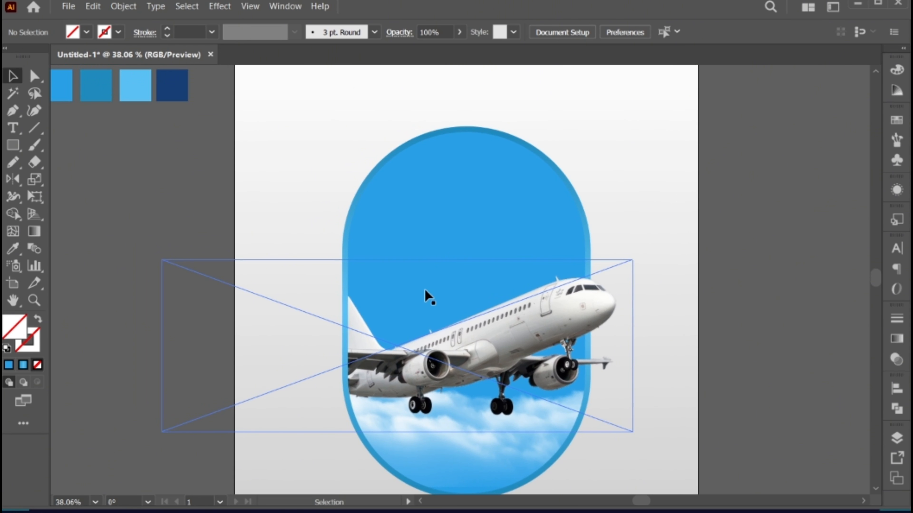
pyautogui.click(13, 127)
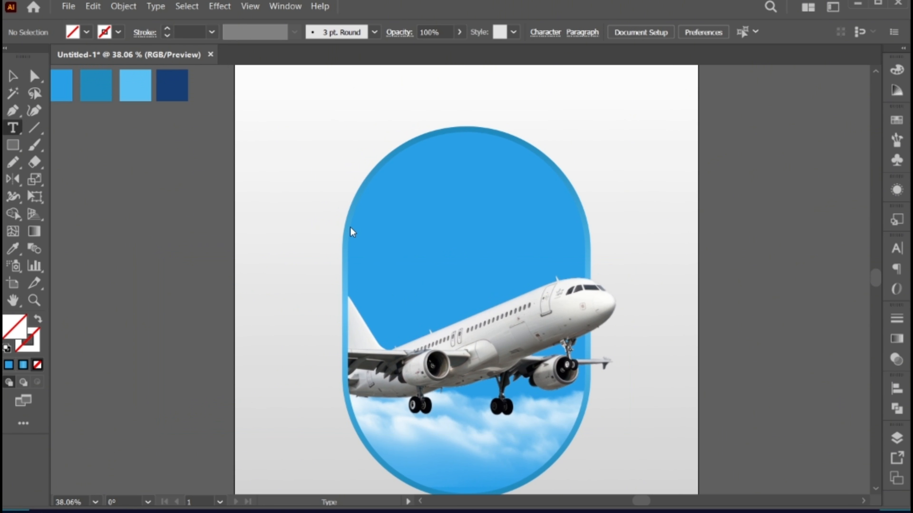
pyautogui.click(411, 230)
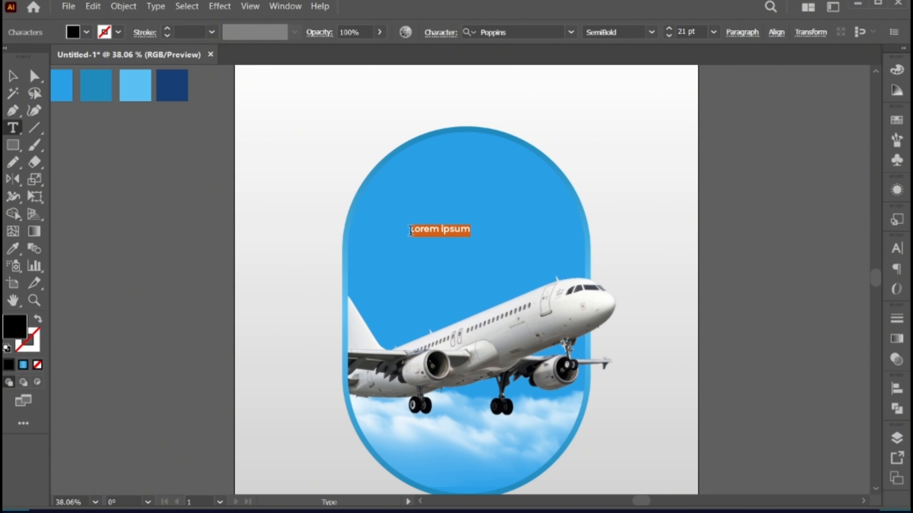
pyautogui.write('H')
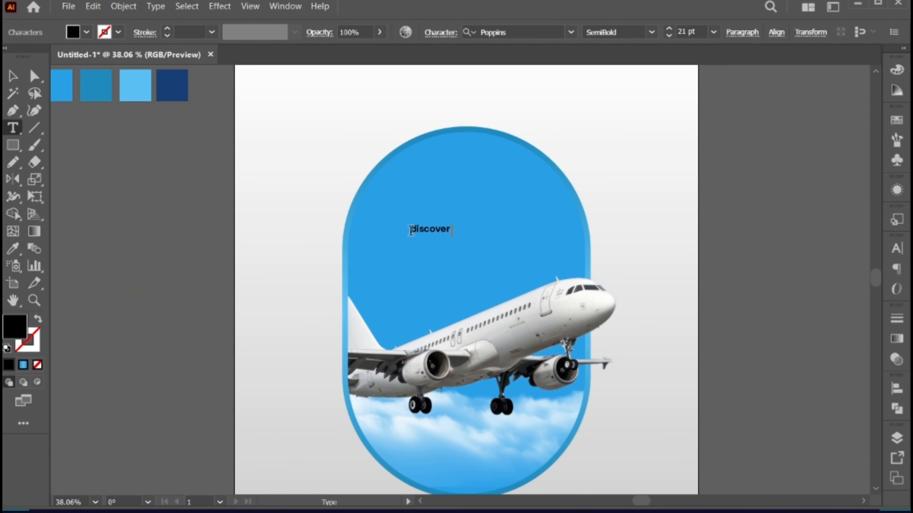
# - Set the "discover your next" text to the Bold style of the Poppins font
pyautogui.hotkey('ctrl', 'a')
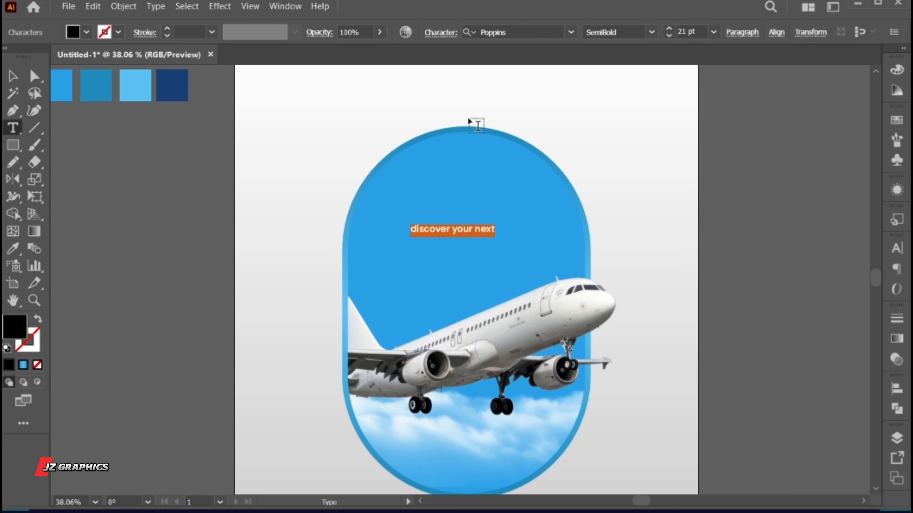
pyautogui.click(484, 31)
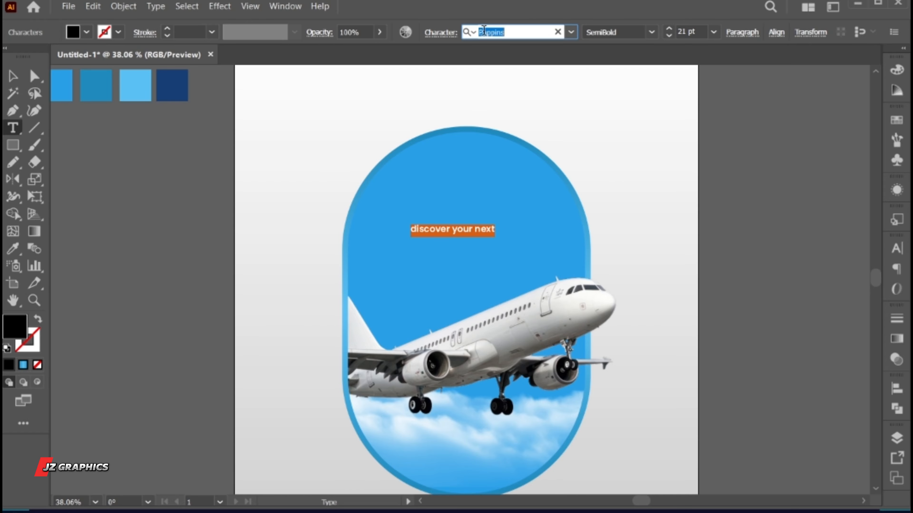
pyautogui.click(651, 32)
pyautogui.click(628, 226)
pyautogui.press('Escape')
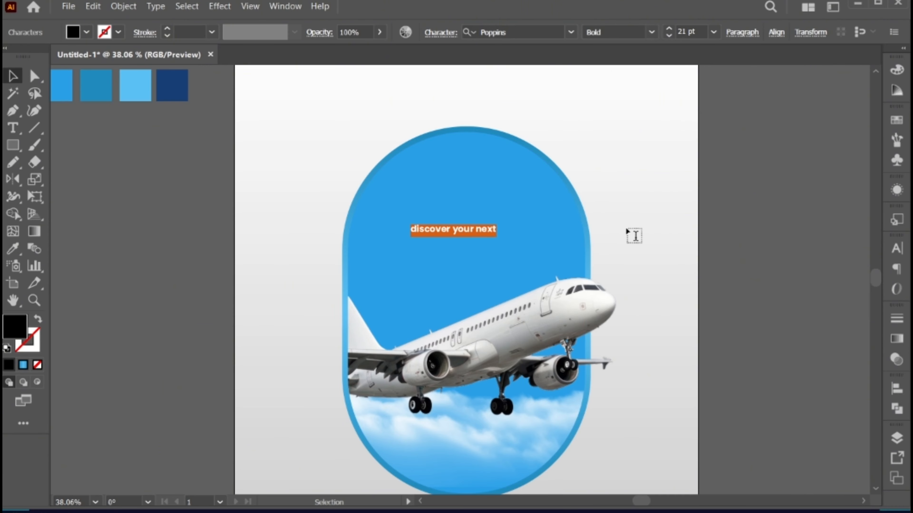
# - Change the "discover your next" text to title case
pyautogui.click(154, 8)
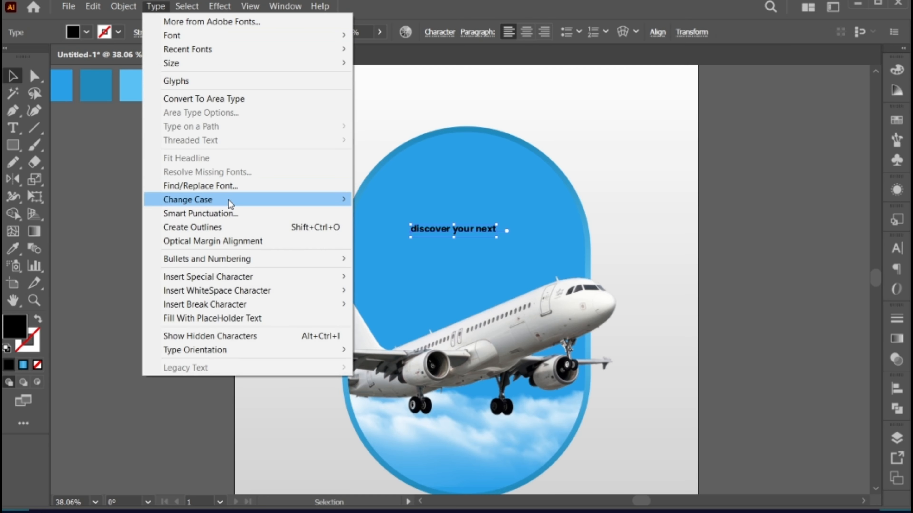
pyautogui.moveTo(346, 200)
pyautogui.click(391, 227)
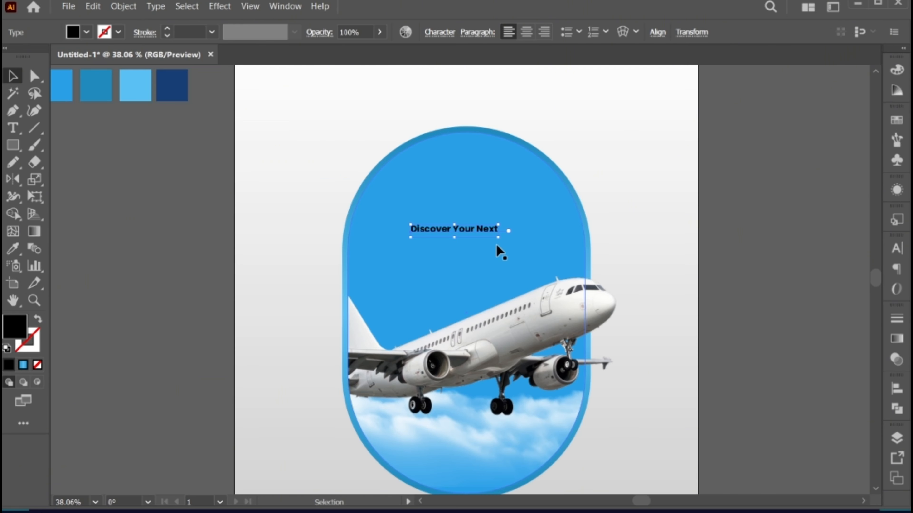
# - Enlarge the "Discover Your Next" text to about 37 pt, move it slightly higher and fill it with white
pyautogui.moveTo(524, 256); pyautogui.dragTo(533, 256)
pyautogui.moveTo(485, 232); pyautogui.dragTo(498, 221)
pyautogui.doubleClick(9, 328)
pyautogui.moveTo(574, 151); pyautogui.dragTo(537, 124)
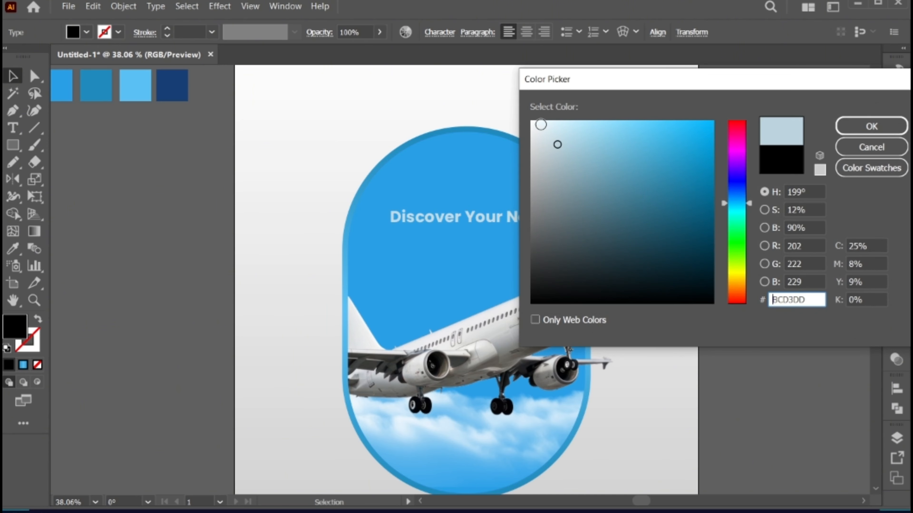
pyautogui.click(865, 128)
# - Widen the letter spacing of the "Discover Your Next" text
pyautogui.press('t')
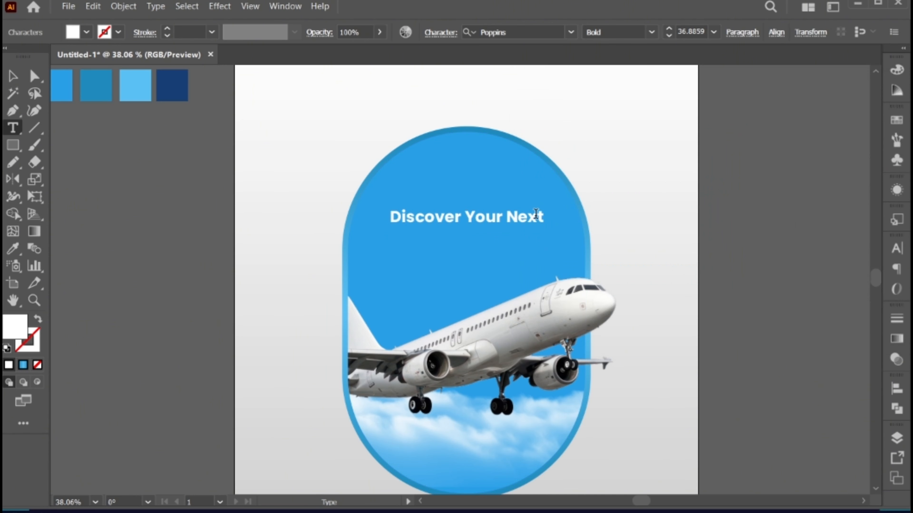
pyautogui.moveTo(538, 216); pyautogui.dragTo(367, 204)
pyautogui.hotkey('alt', 'Right')
pyautogui.hotkey('alt', 'Right')
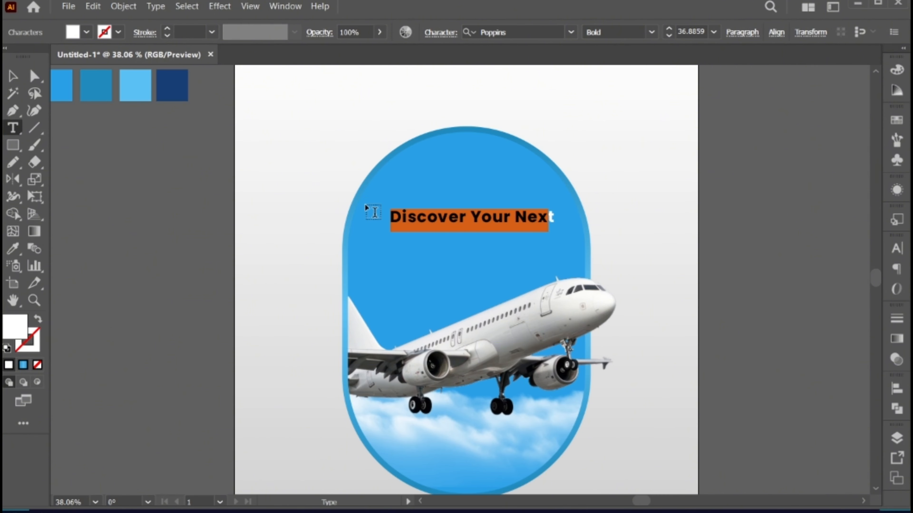
pyautogui.press('Escape')
# - Centre the "Discover Your Next" text horizontally on the artboard and move it slightly higher
pyautogui.click(657, 32)
pyautogui.click(530, 72)
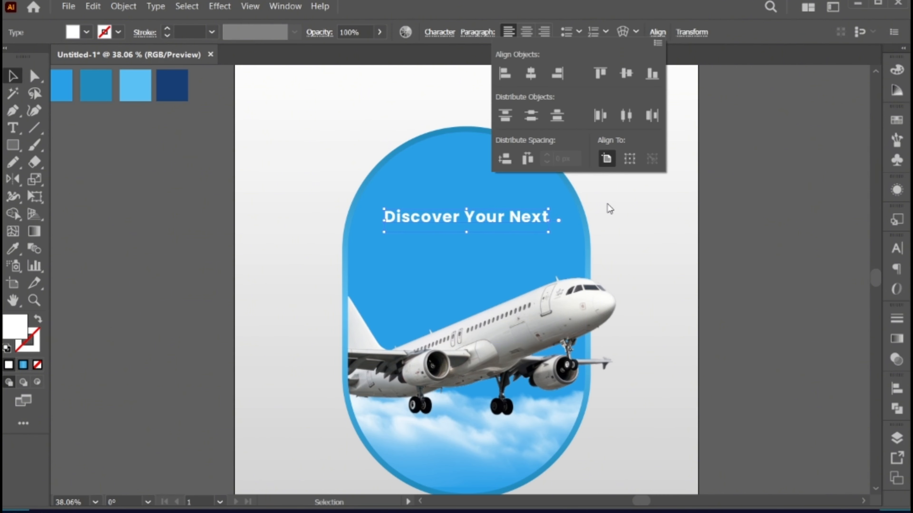
pyautogui.moveTo(546, 229); pyautogui.dragTo(483, 203)
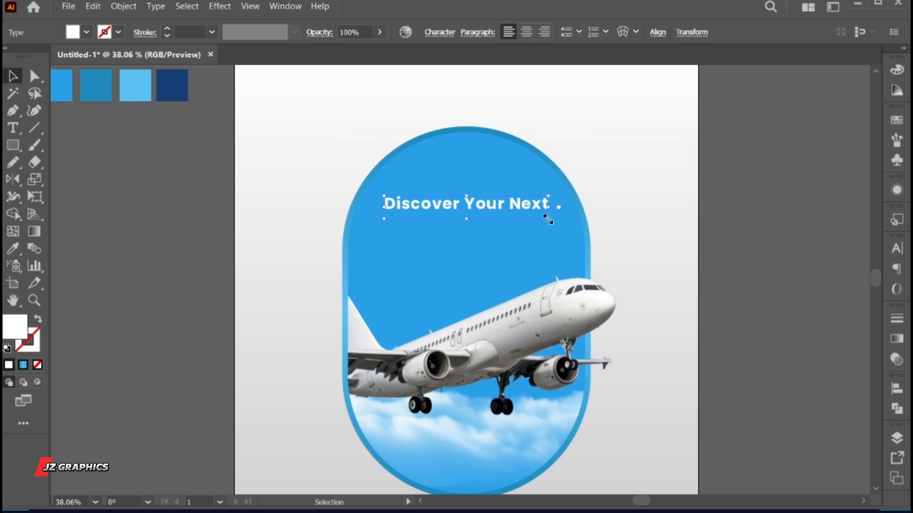
# - Reduce the "Discover Your Next" text to about 34 pt and centre it horizontally on the artboard again
pyautogui.moveTo(542, 218); pyautogui.dragTo(338, 182)
pyautogui.doubleClick(545, 204)
pyautogui.press('Escape')
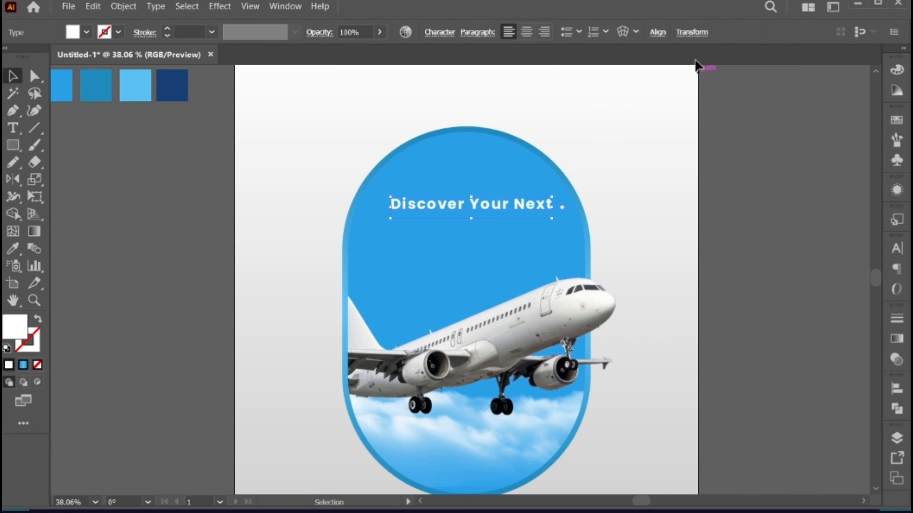
pyautogui.click(658, 32)
pyautogui.click(533, 82)
# - Duplicate the "Discover Your Next" line directly below itself and replace the copy's text with "adventure"
pyautogui.moveTo(486, 205); pyautogui.dragTo(484, 225)
pyautogui.doubleClick(484, 225)
pyautogui.hotkey('ctrl', 'a')
pyautogui.write('ad')
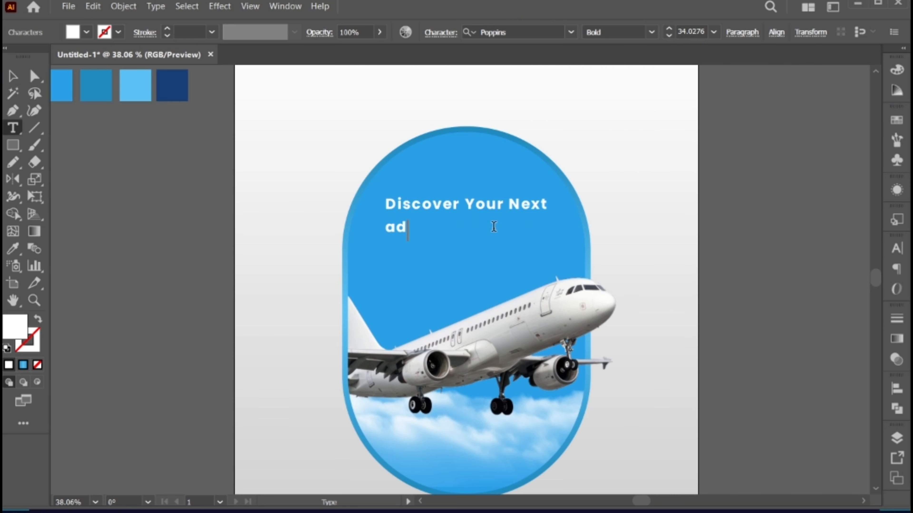
pyautogui.write('venture')
pyautogui.press('Escape')
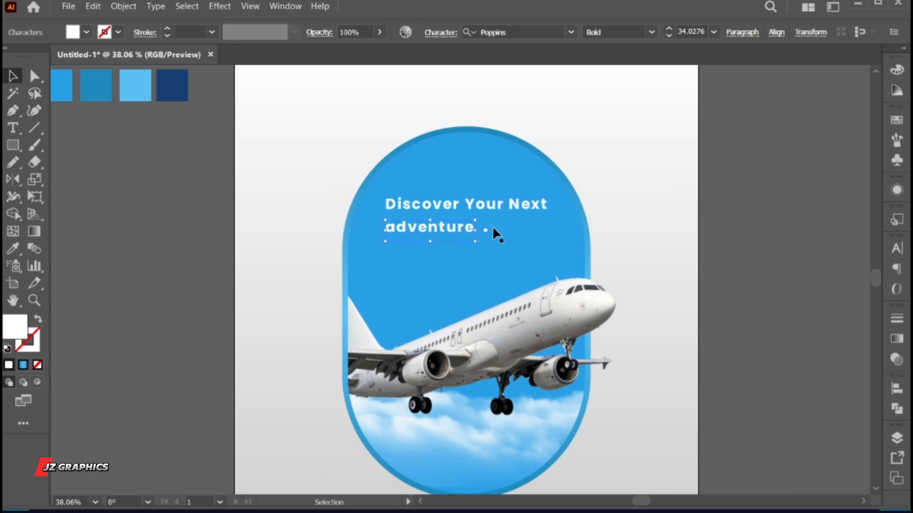
# - Change the "adventure" text to title case
pyautogui.hotkey('alt', 't')
pyautogui.press('c')
pyautogui.press('t')
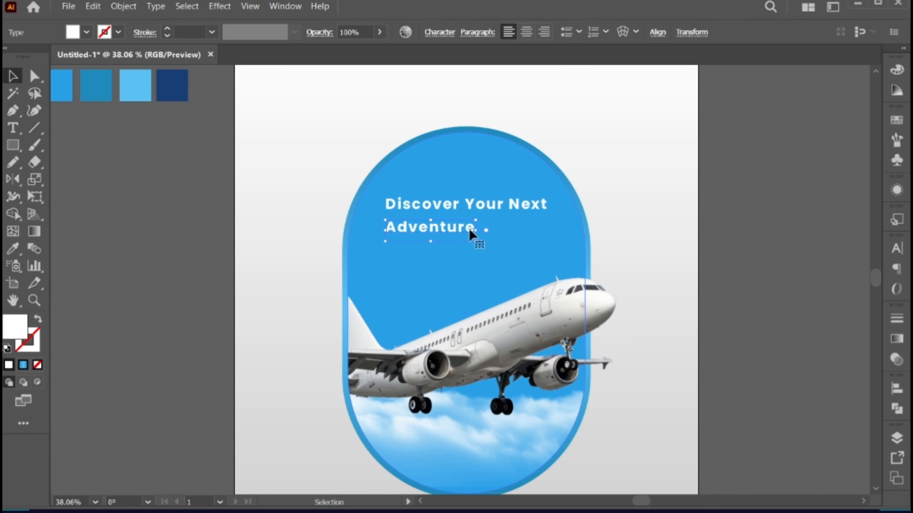
# - Enlarge the "Adventure" text to about 93 pt and tighten its letter spacing
pyautogui.moveTo(478, 231); pyautogui.dragTo(183, 198)
pyautogui.press('t')
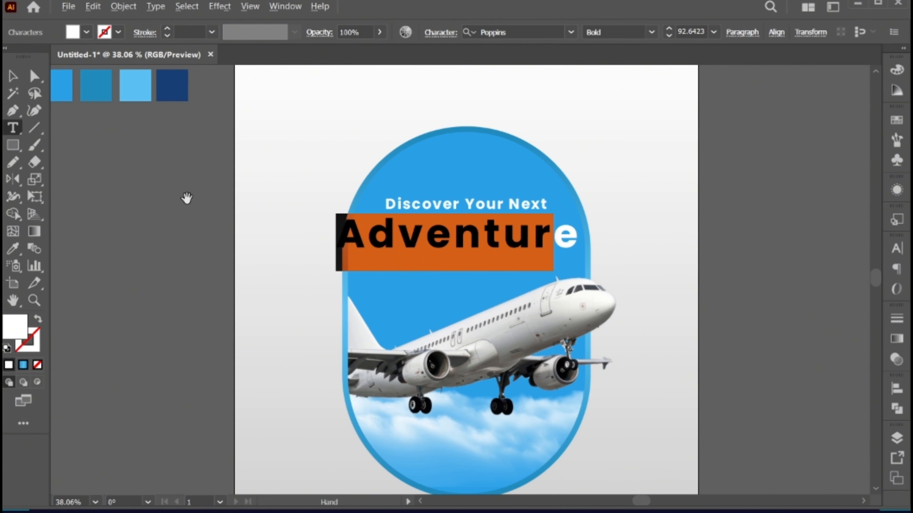
pyautogui.hotkey('alt', 'Left')
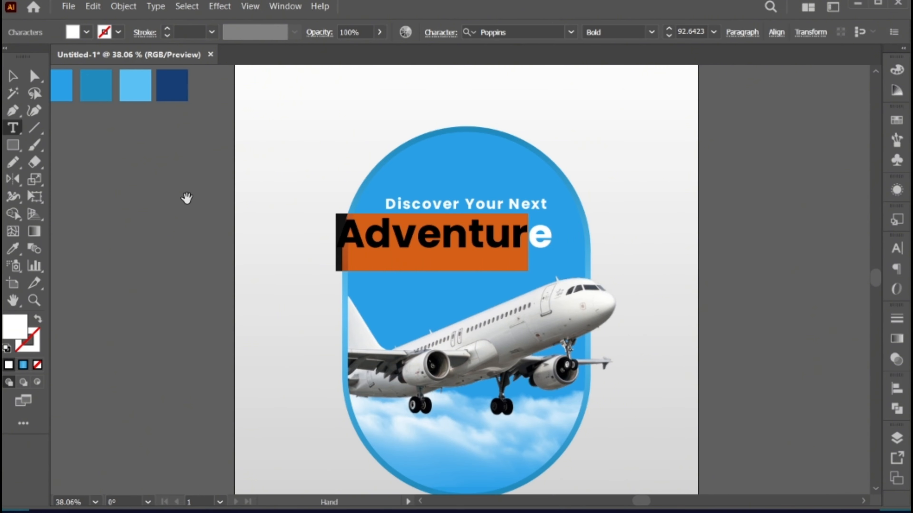
pyautogui.hotkey('alt', 'Left')
# - Add a spaced exclamation mark after "Adventure" and colour the text with the dark blue of the palette square
pyautogui.click(546, 234)
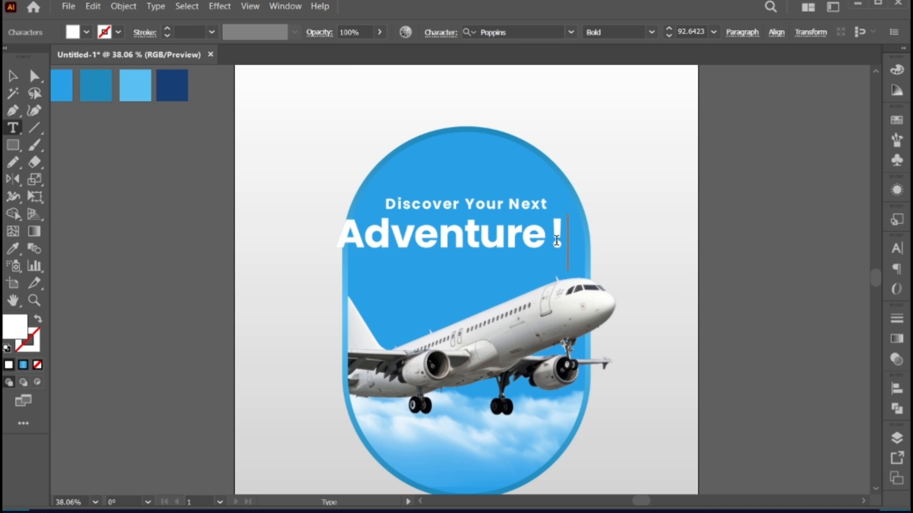
pyautogui.press('Escape')
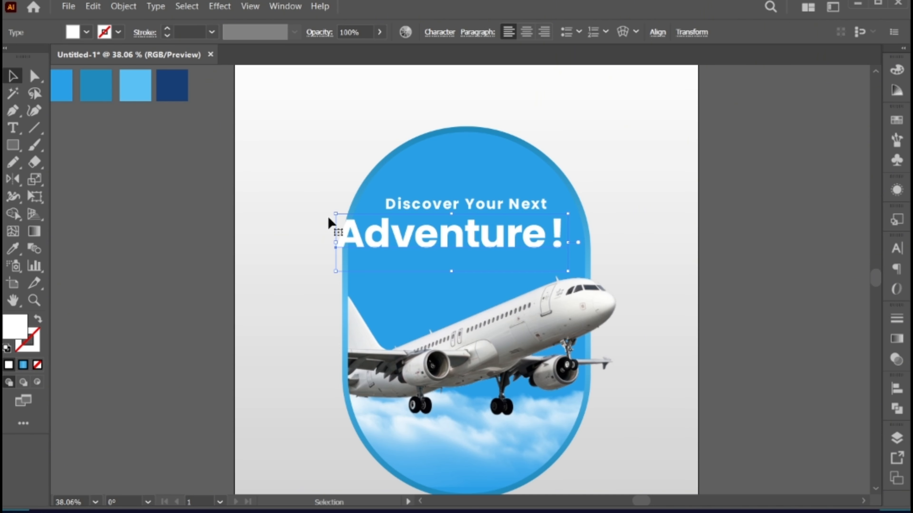
pyautogui.click(10, 254)
pyautogui.click(184, 88)
pyautogui.press('v')
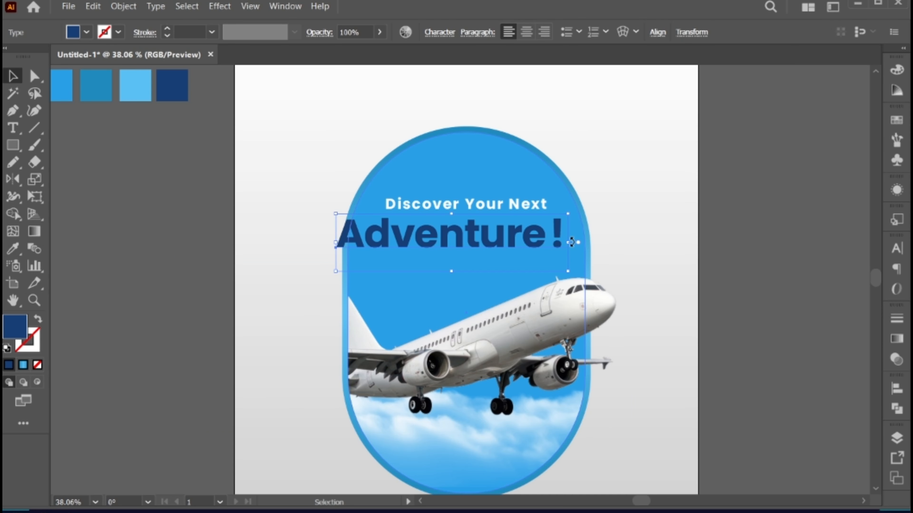
# - Scale "Adventure !" up until it extends past both sides of the capsule and centre it horizontally on the artboard
pyautogui.moveTo(572, 242); pyautogui.dragTo(598, 246)
pyautogui.moveTo(616, 276)
pyautogui.mouseDown()
pyautogui.moveTo(629, 283)
pyautogui.moveTo(617, 279)
pyautogui.mouseUp()
pyautogui.click(659, 32)
pyautogui.click(531, 74)
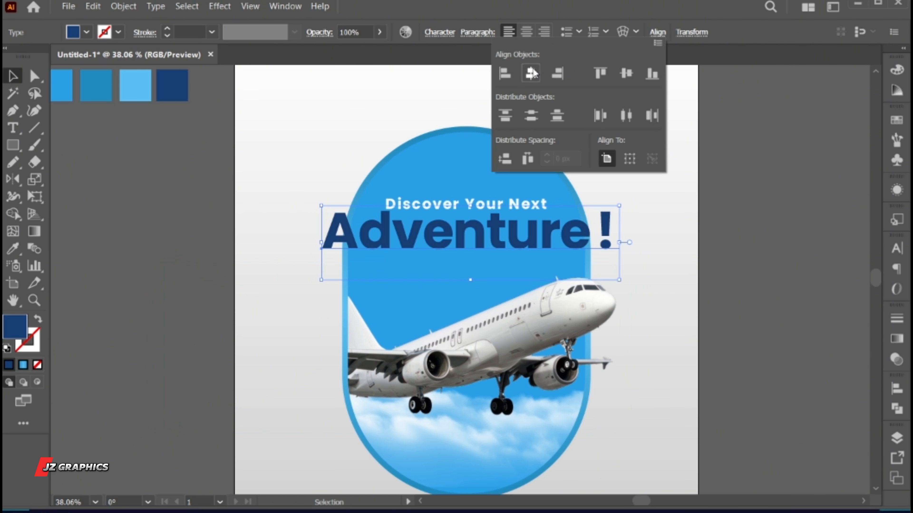
pyautogui.click(672, 219)
# - Duplicate "Discover Your Next" below "Adventure !" and replace the copy's text with "ADVENTURE BEGINS THE MOMENT YOU TAKE OFF."
pyautogui.moveTo(467, 205); pyautogui.dragTo(460, 286)
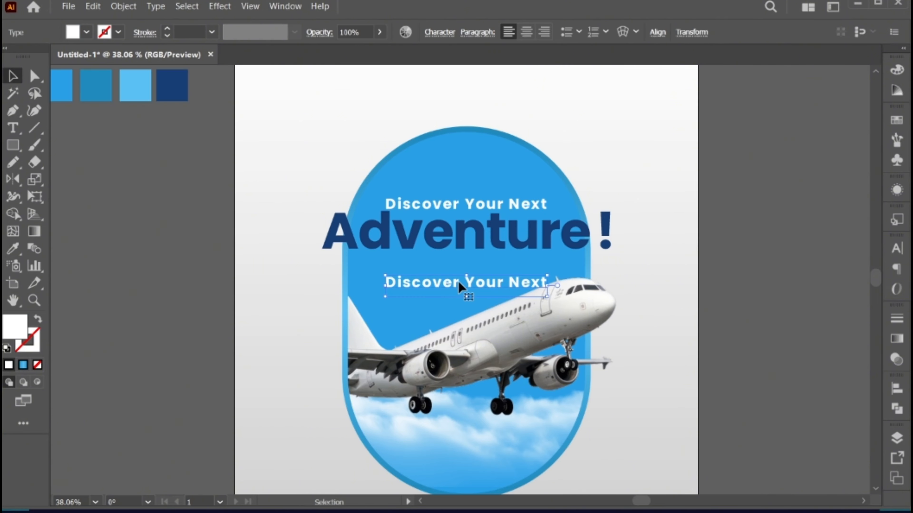
pyautogui.doubleClick(460, 286)
pyautogui.hotkey('ctrl', 'a')
pyautogui.write('ADVENTURE BEGINS THE MOMENT YOU TAKE OFF.')
# - Set the "ADVENTURE BEGINS THE MOMENT YOU TAKE OFF." tagline to a slightly lighter Poppins style
pyautogui.hotkey('ctrl', 'a')
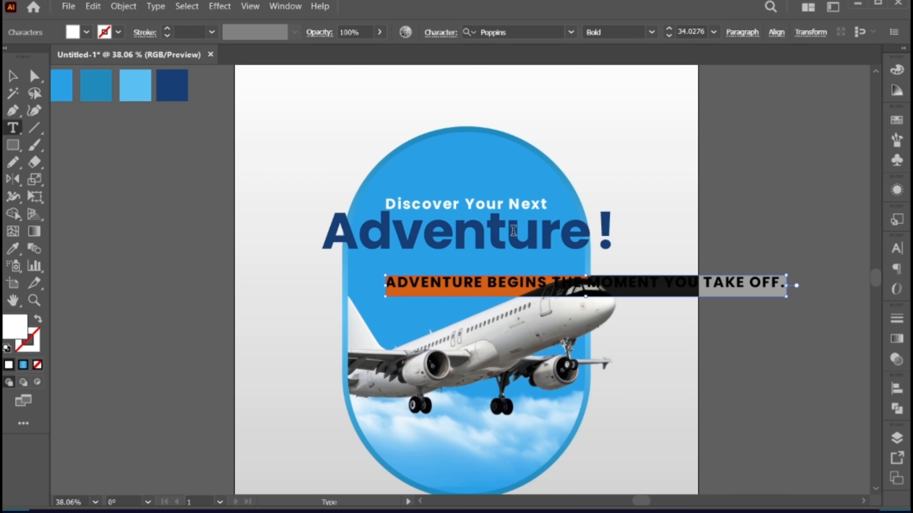
pyautogui.click(651, 33)
pyautogui.click(632, 190)
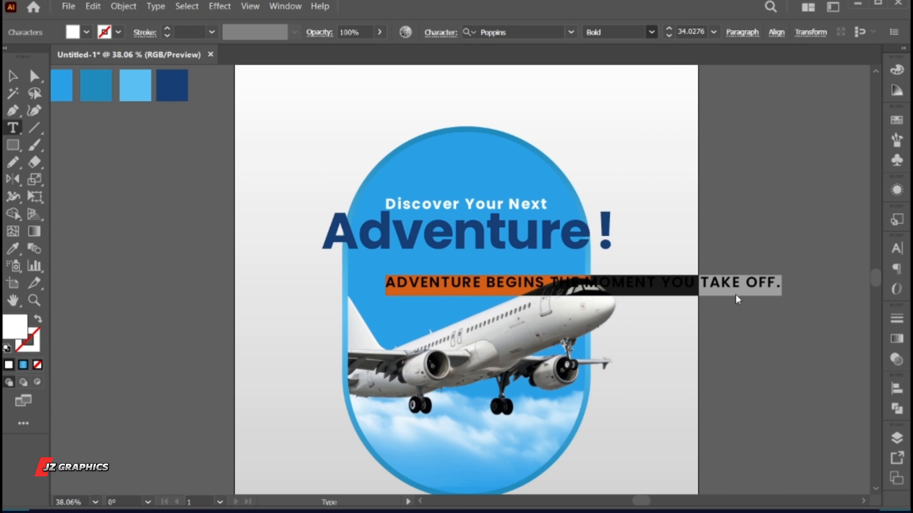
pyautogui.press('Escape')
# - Shrink the tagline to fit inside the capsule and centre it horizontally just beneath "Adventure !"
pyautogui.moveTo(785, 292); pyautogui.dragTo(693, 291)
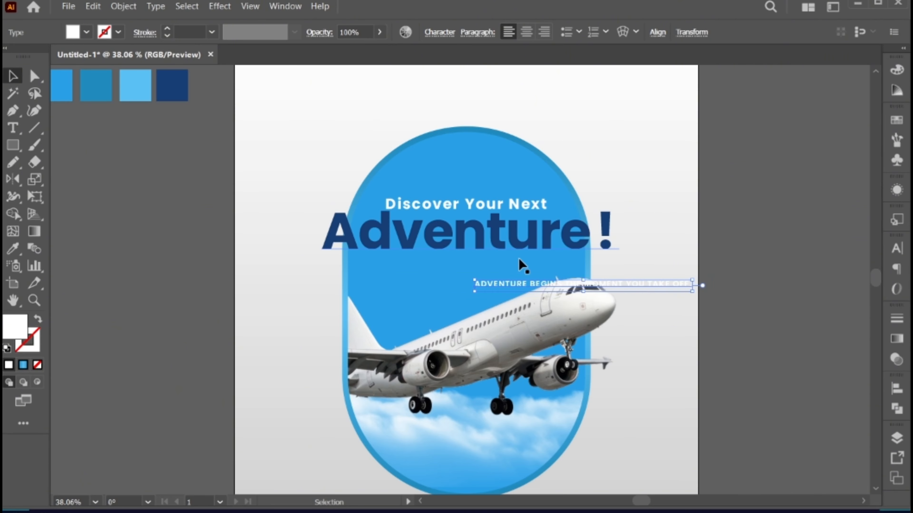
pyautogui.moveTo(501, 287); pyautogui.dragTo(384, 261)
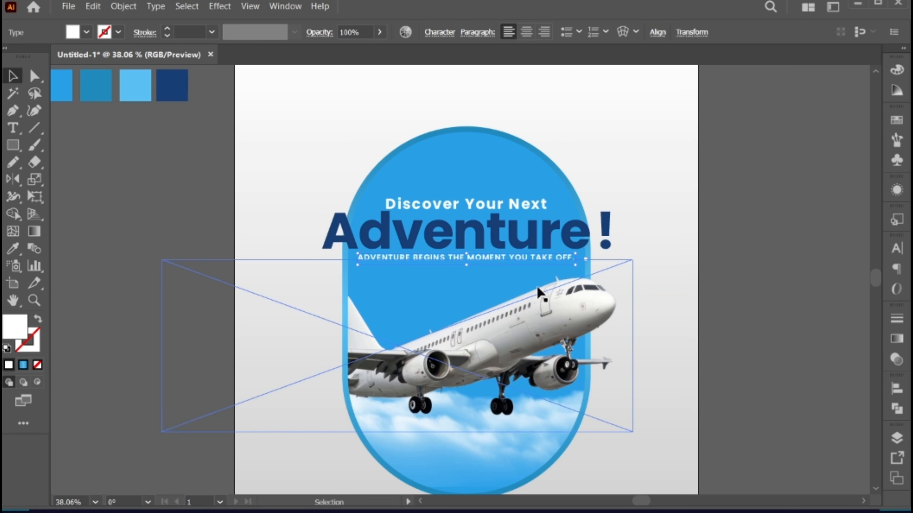
pyautogui.moveTo(573, 268); pyautogui.dragTo(569, 268)
pyautogui.click(657, 32)
pyautogui.click(535, 79)
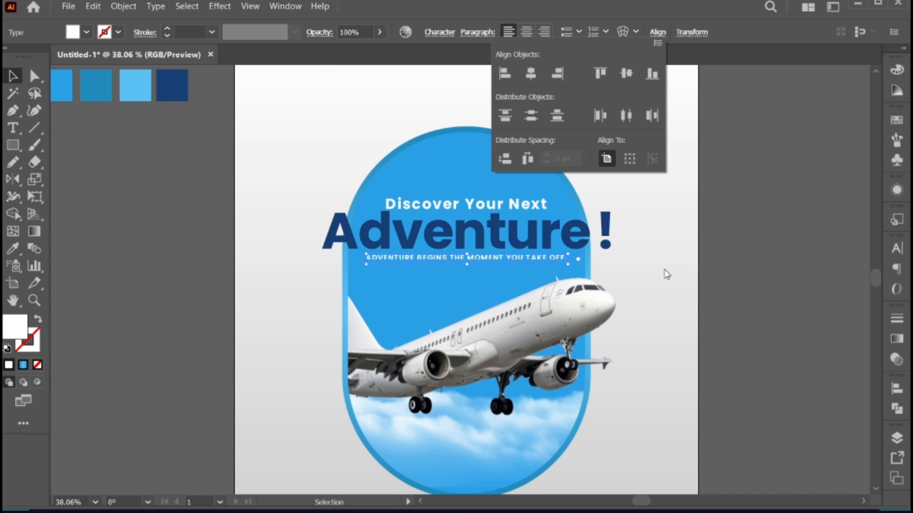
pyautogui.click(665, 272)
# - Move the "Discover Your Next" line slightly higher above "Adventure !"
pyautogui.moveTo(515, 200); pyautogui.dragTo(517, 196)
pyautogui.click(655, 304)
pyautogui.hotkey('ctrl', '-')
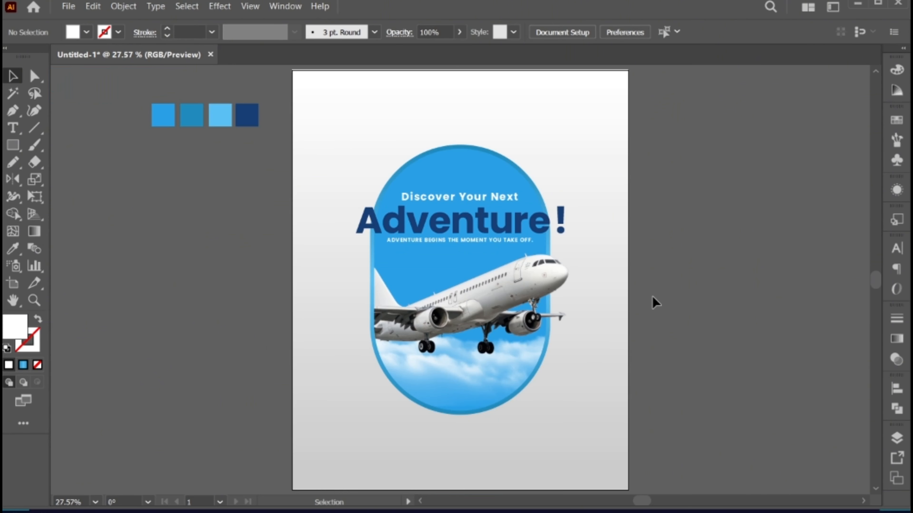
# - Duplicate "Discover Your Next" into the empty area below the capsule and replace the copy's text with "BOOK NOW"
pyautogui.press('z')
pyautogui.moveTo(448, 428); pyautogui.dragTo(489, 433)
pyautogui.moveTo(486, 400); pyautogui.dragTo(480, 362)
pyautogui.press('v')
pyautogui.moveTo(432, 101); pyautogui.dragTo(424, 399)
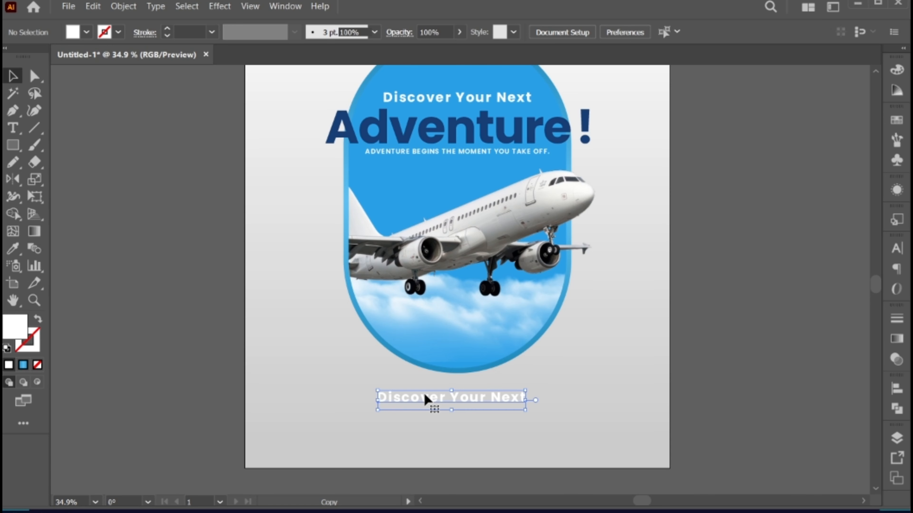
pyautogui.tripleClick(424, 396)
pyautogui.write('BOOK')
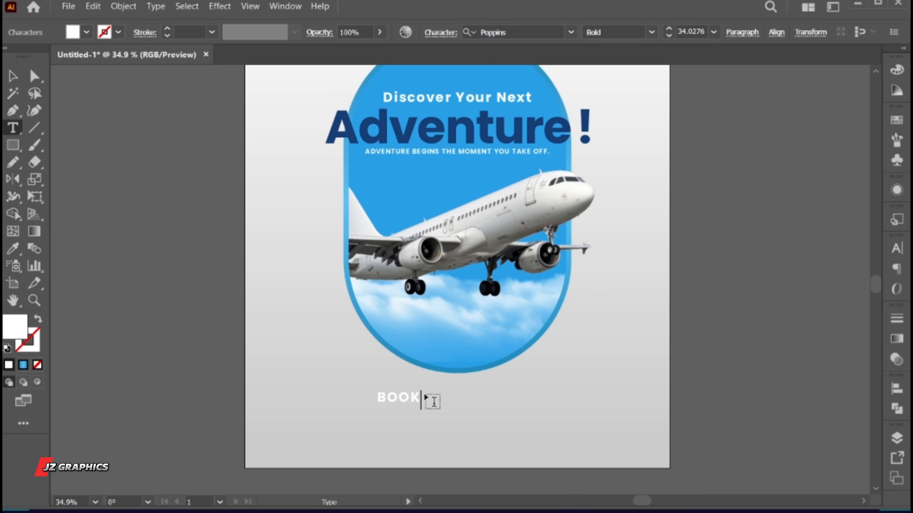
pyautogui.write(' NOW')
# - Colour the "BOOK NOW" text with the dark blue sampled from "Adventure !"
pyautogui.hotkey('ctrl', 'a')
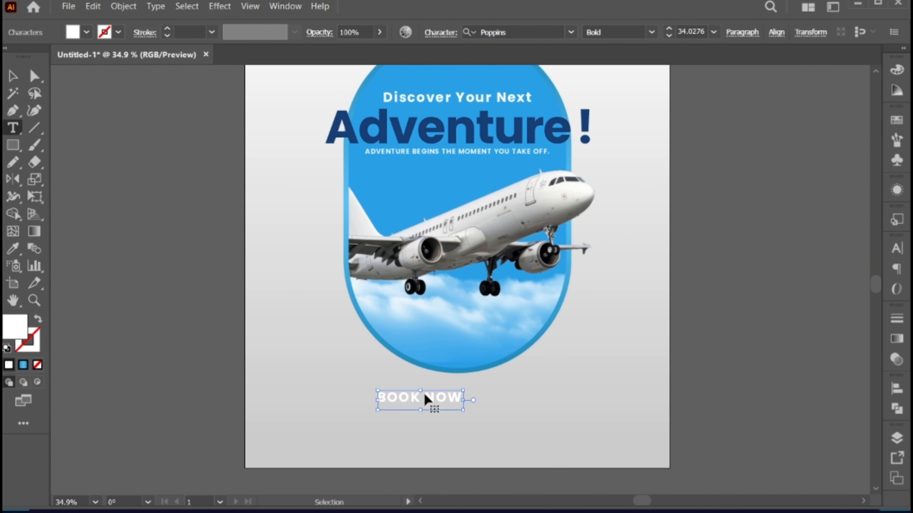
pyautogui.click(11, 249)
pyautogui.click(407, 121)
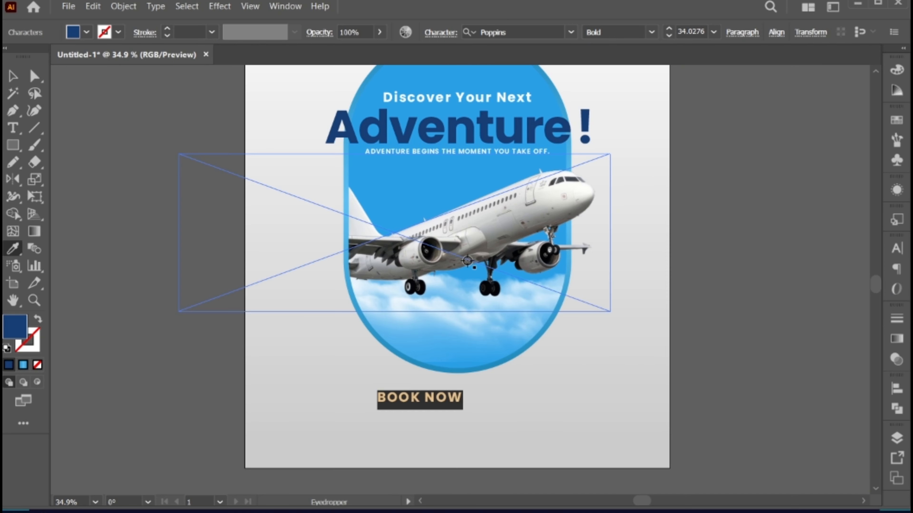
pyautogui.press('v')
pyautogui.moveTo(432, 396); pyautogui.dragTo(564, 432)
pyautogui.click(444, 444)
# - Draw a rectangle around the "BOOK NOW" text with a dark blue 1 pt outline and no fill
pyautogui.press('z')
pyautogui.scroll(-1, 442, 435)
pyautogui.press('v')
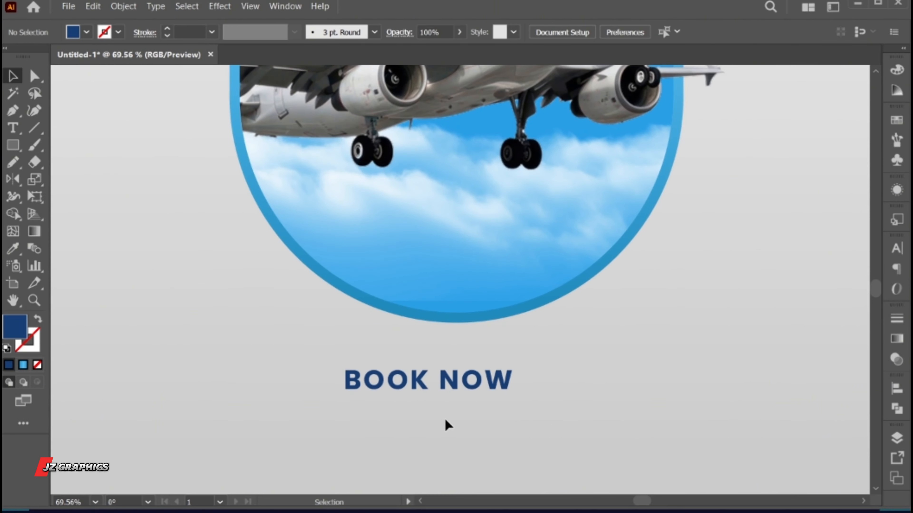
pyautogui.press('m')
pyautogui.moveTo(328, 363)
pyautogui.mouseDown()
pyautogui.moveTo(510, 410)
pyautogui.moveTo(532, 403)
pyautogui.mouseUp()
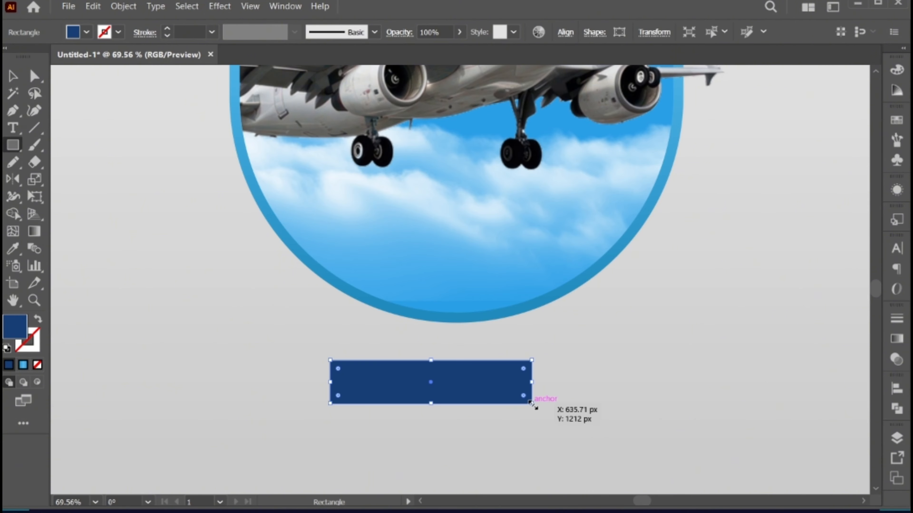
pyautogui.hotkey('shift', 'x')
pyautogui.press('v')
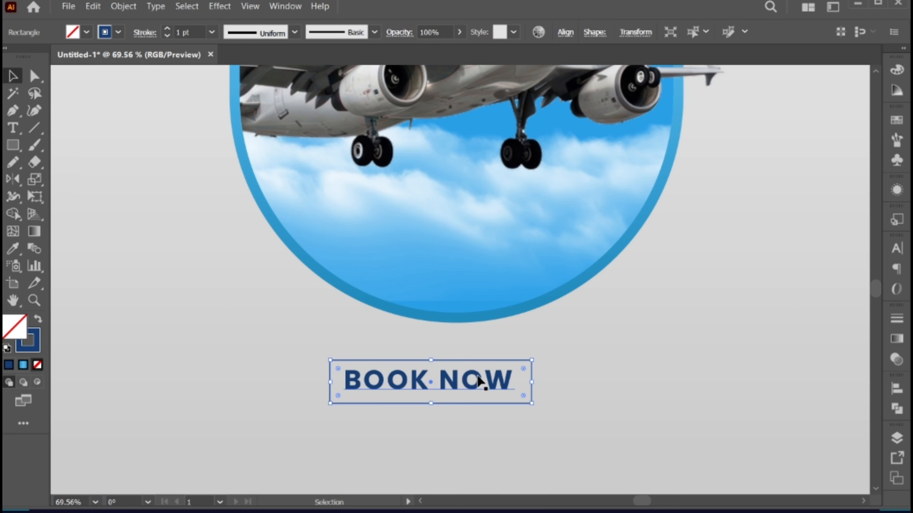
# - Recolour the "BOOK NOW" frame's stroke with the capsule's bright blue and set its weight to 3 pt
pyautogui.moveTo(491, 271); pyautogui.dragTo(489, 452)
pyautogui.press('x')
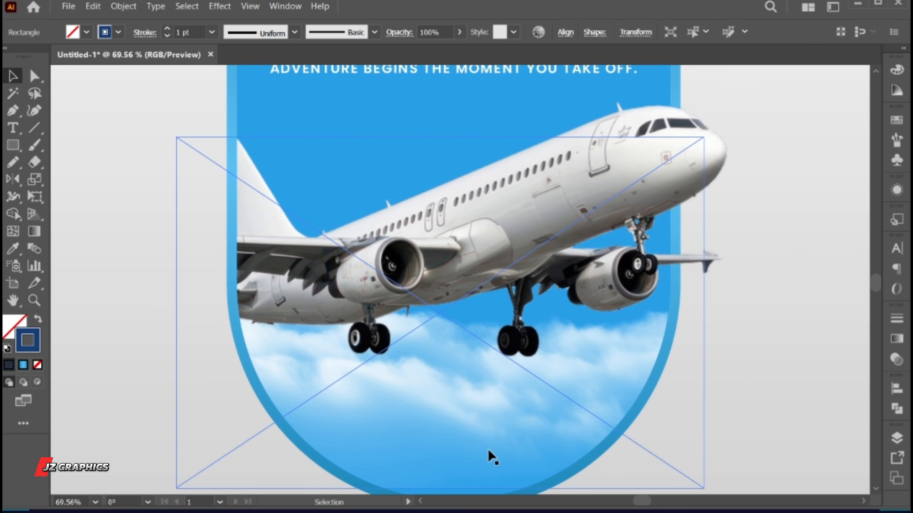
pyautogui.press('i')
pyautogui.click(335, 128)
pyautogui.scroll(-5, 346, 175)
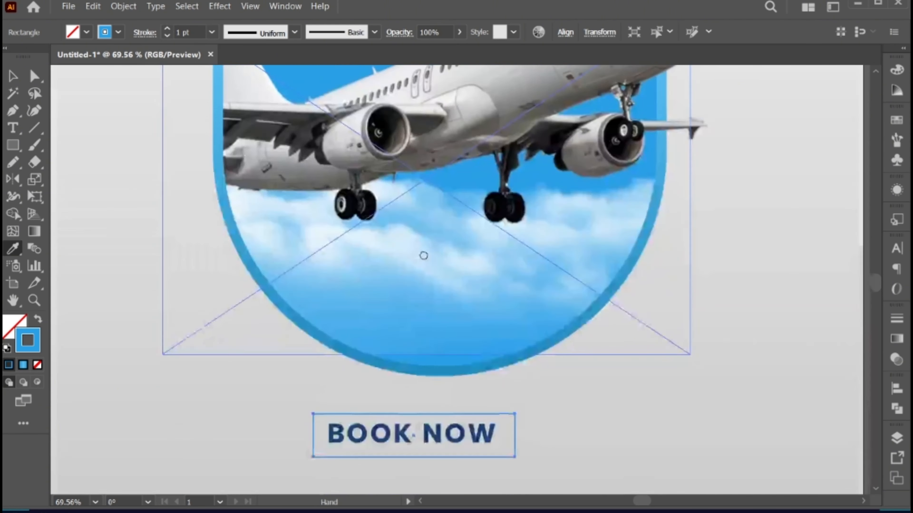
pyautogui.press('v')
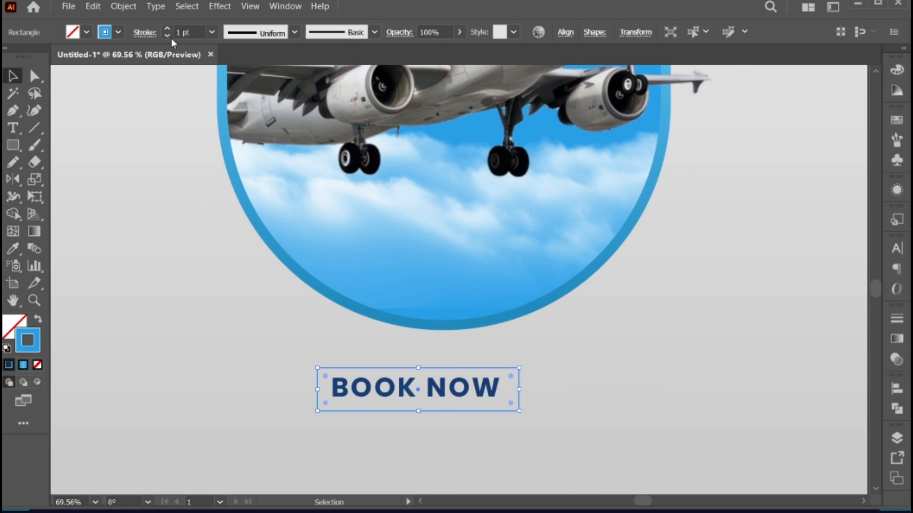
pyautogui.click(166, 30)
pyautogui.click(166, 30)
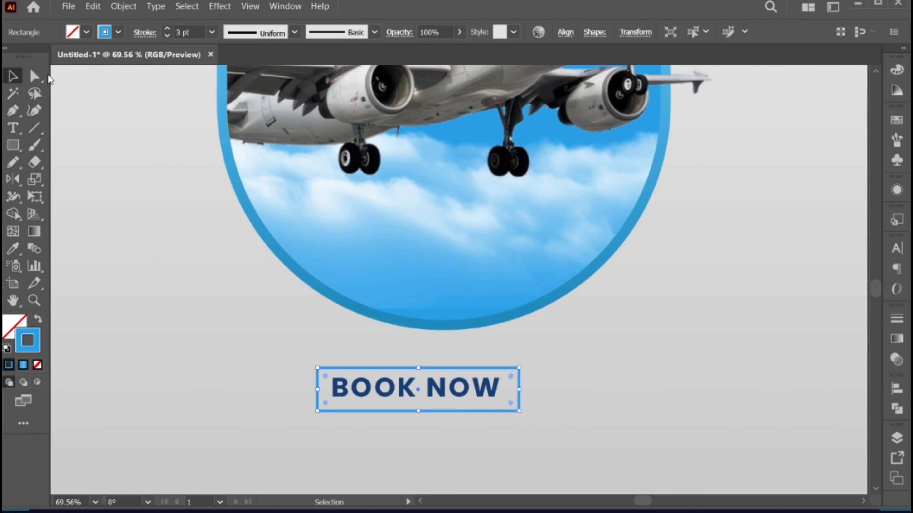
# - Round the corners of the "BOOK NOW" frame to a radius of about 11.7 px
pyautogui.press('a')
pyautogui.moveTo(325, 378); pyautogui.dragTo(326, 379)
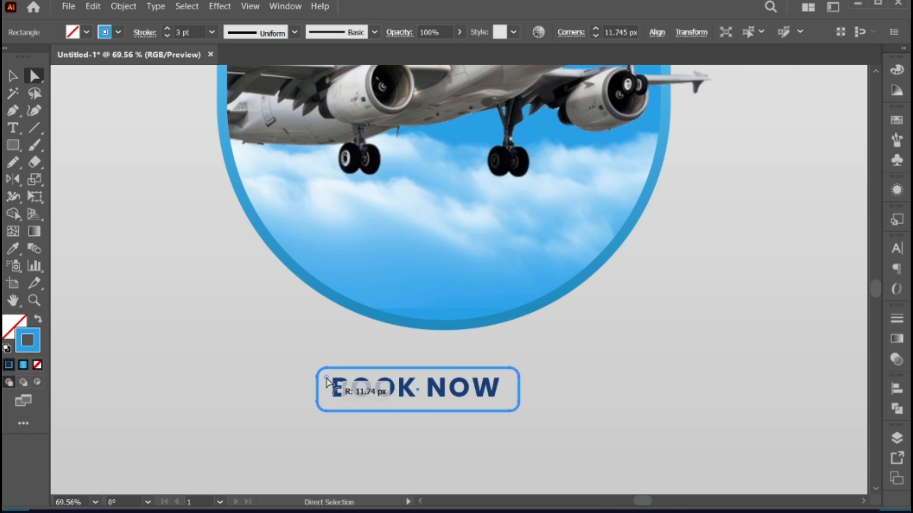
pyautogui.press('v')
# - Centre the "BOOK NOW" text horizontally and vertically within its frame, and move both slightly to the right beneath the capsule
pyautogui.moveTo(391, 445); pyautogui.dragTo(427, 390)
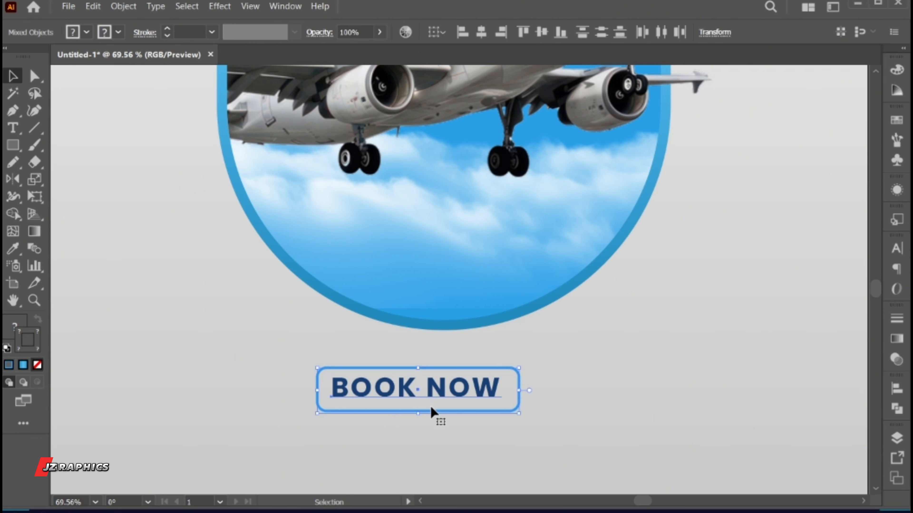
pyautogui.click(481, 32)
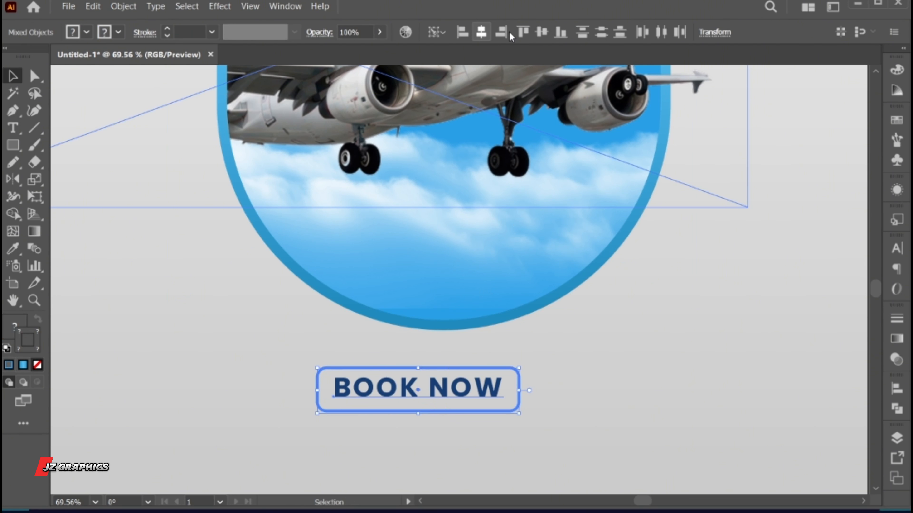
pyautogui.click(539, 32)
pyautogui.click(565, 416)
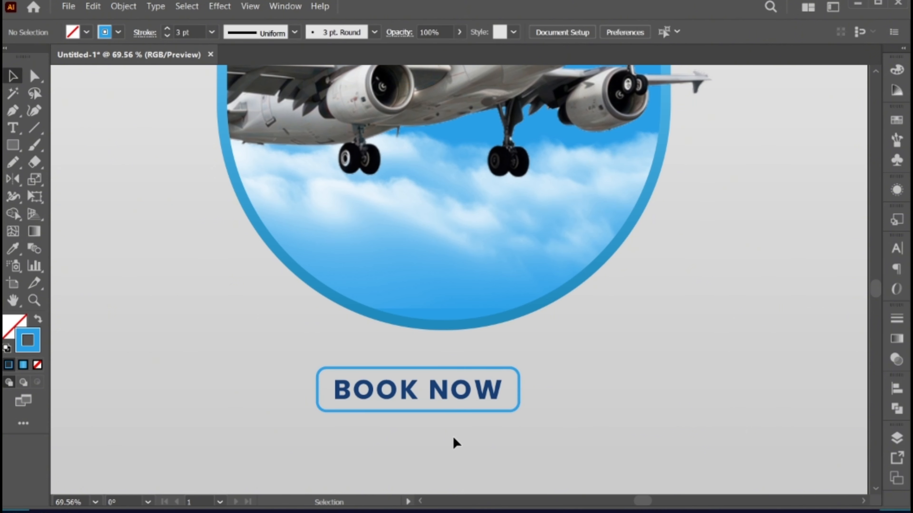
pyautogui.moveTo(494, 373); pyautogui.dragTo(478, 388)
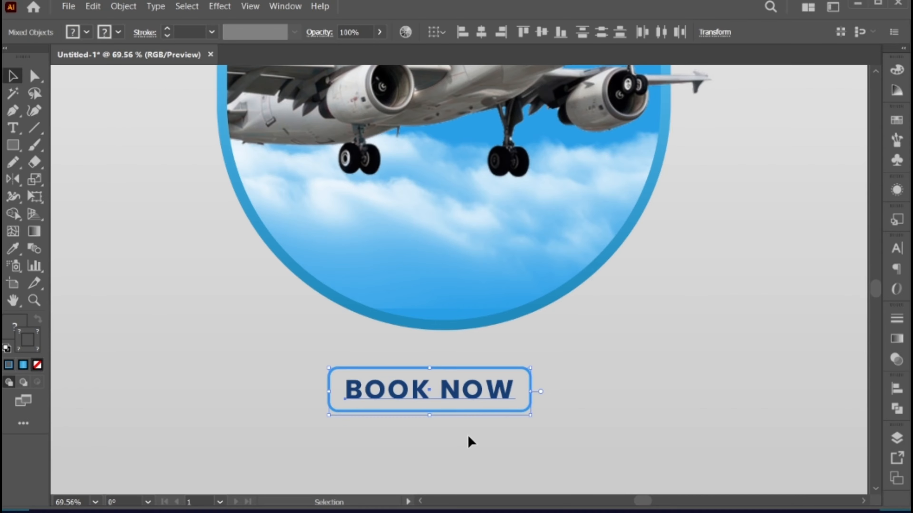
pyautogui.click(467, 437)
# - Duplicate the "BOOK NOW" text below its frame and replace the copy's wording with "FOLLOW US FOR" and "EXCLUSIVE TRAVEL DEALS" on two lines
pyautogui.scroll(-2, 467, 437)
pyautogui.moveTo(401, 351); pyautogui.dragTo(400, 394)
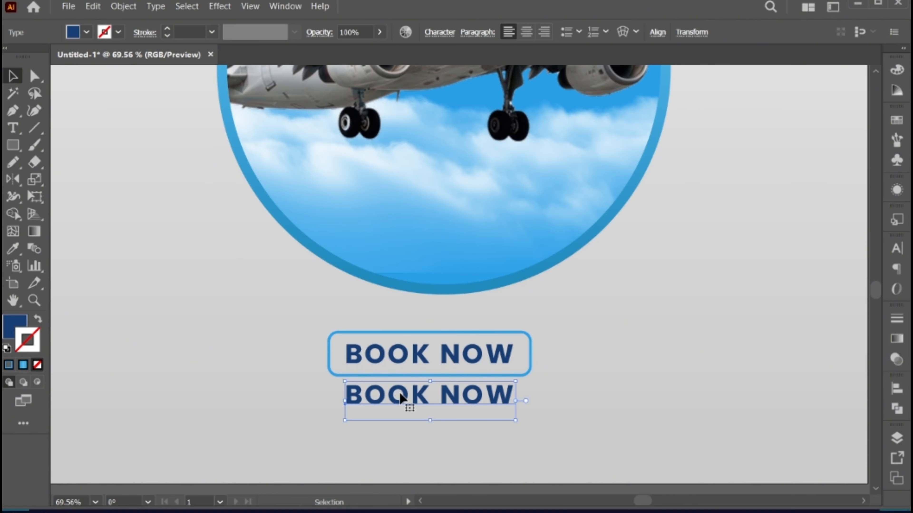
pyautogui.tripleClick(400, 399)
pyautogui.write('FOLLOW US FOR ')
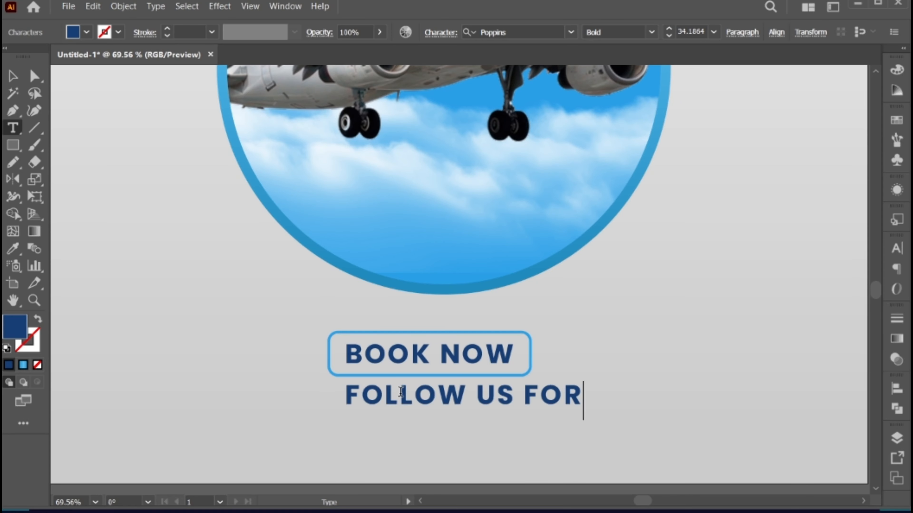
pyautogui.write('EXCLUSIVE T')
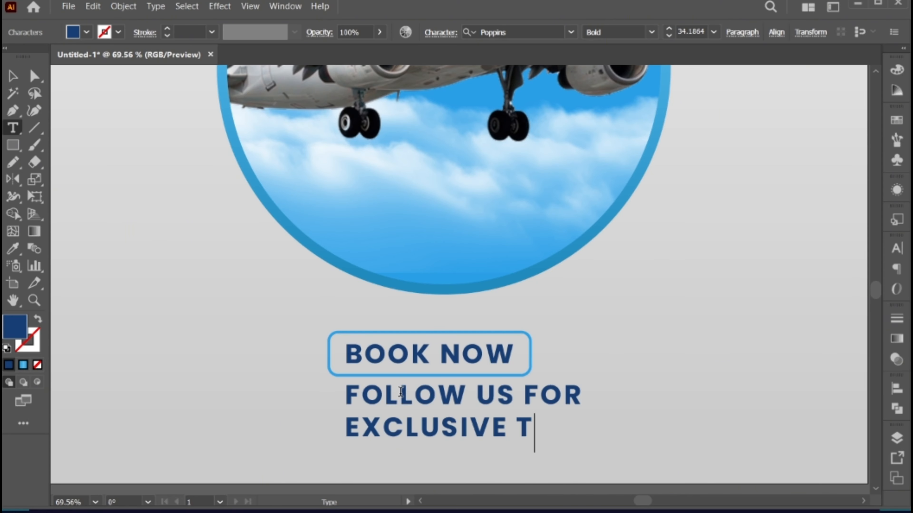
pyautogui.write('RAVEL DEALS')
# - Centre-align the two-line follow text, scale it down to fit the button's width and place it just beneath the frame
pyautogui.hotkey('ctrl', 'a')
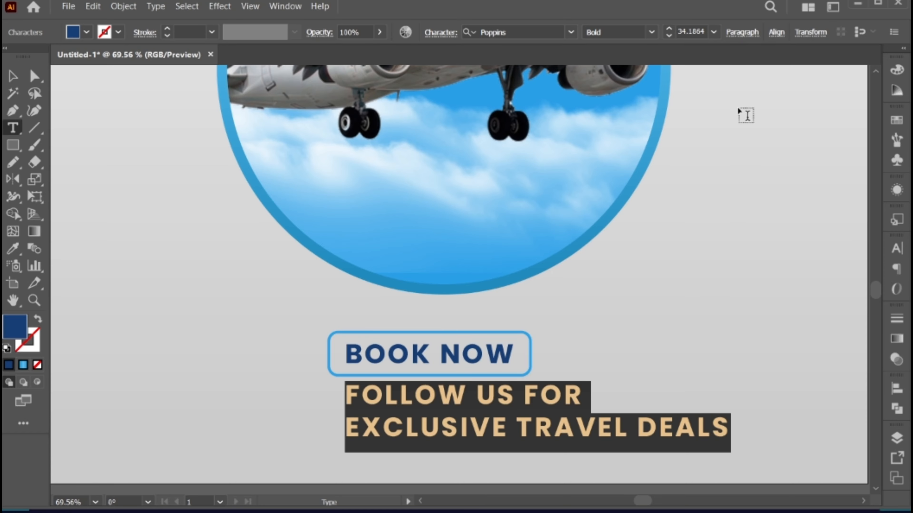
pyautogui.click(740, 34)
pyautogui.click(625, 58)
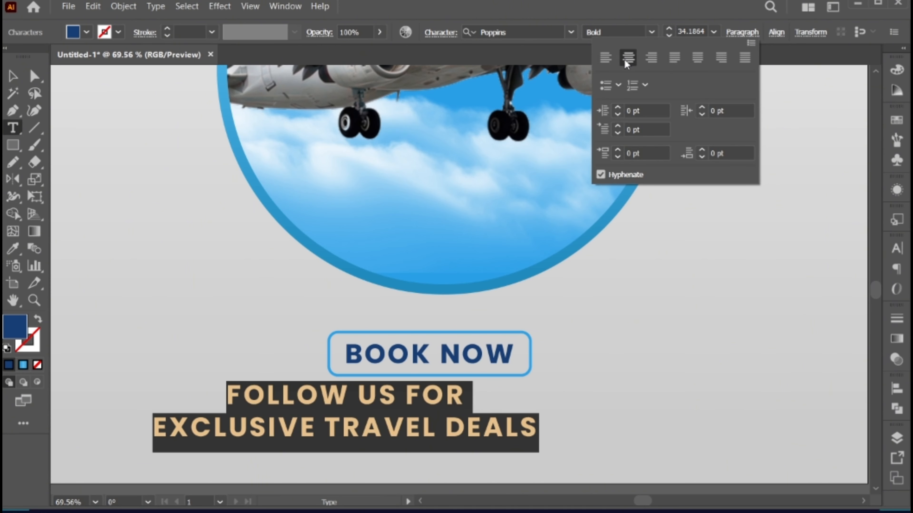
pyautogui.press('Escape')
pyautogui.moveTo(538, 420); pyautogui.dragTo(478, 408)
# - Recolour the follow text with the bright blue sampled from the button frame and nudge it to centre under the button
pyautogui.press('i')
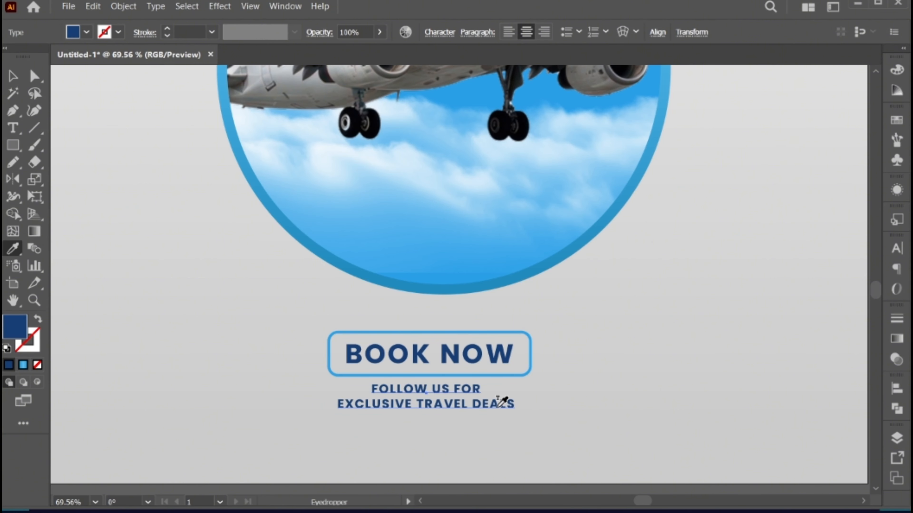
pyautogui.click(500, 333)
pyautogui.press('v')
pyautogui.moveTo(438, 404); pyautogui.dragTo(443, 406)
pyautogui.click(455, 429)
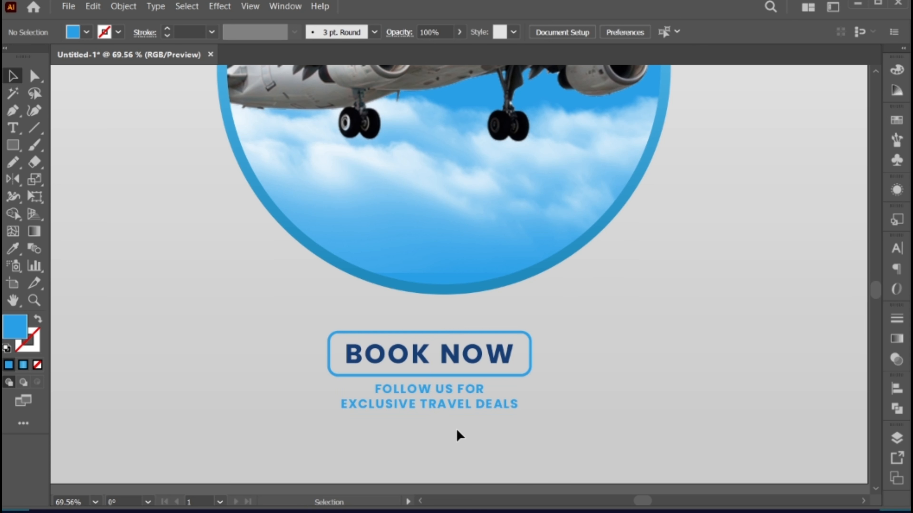
# - Bring the group of website and phone contact details from the far pasteboard to just beside the poster's right edge
pyautogui.hotkey('ctrl', '0')
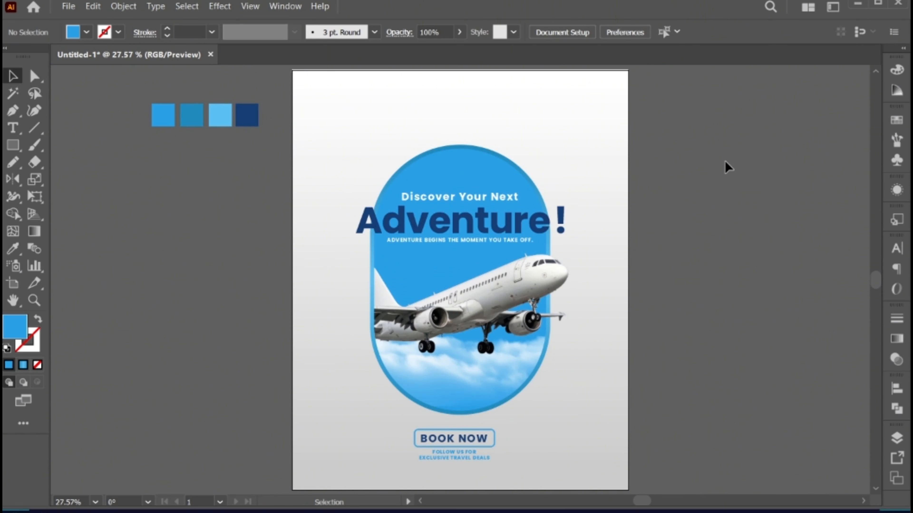
pyautogui.moveTo(725, 167); pyautogui.dragTo(559, 221)
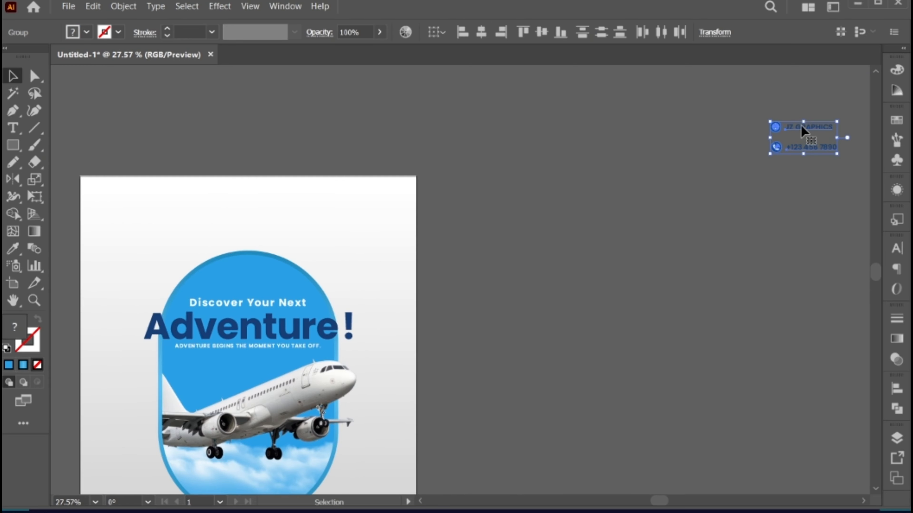
pyautogui.moveTo(800, 125); pyautogui.dragTo(458, 365)
pyautogui.moveTo(423, 413); pyautogui.dragTo(528, 222)
pyautogui.click(538, 239)
# - Place the phone contact in the poster's bottom-left corner and the "JZ GRAPHICS" website contact in the bottom-right corner
pyautogui.moveTo(425, 201); pyautogui.dragTo(479, 242)
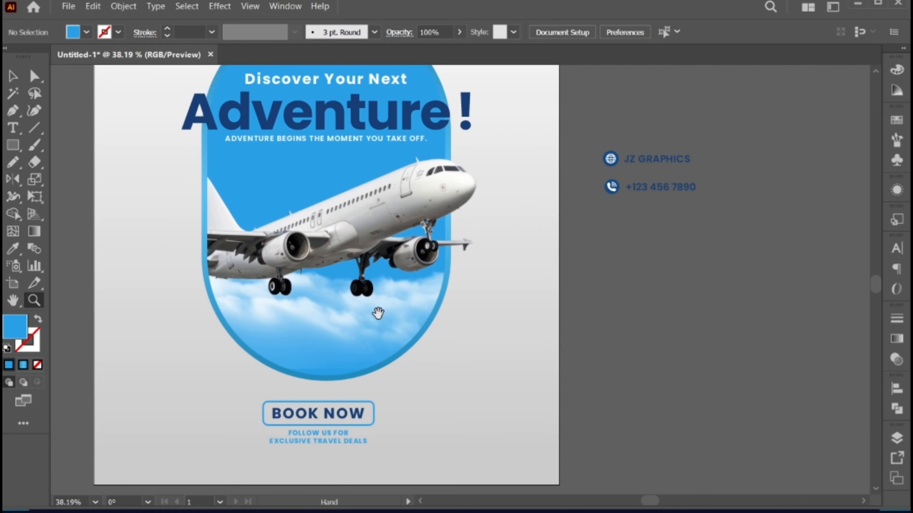
pyautogui.moveTo(377, 312); pyautogui.dragTo(437, 286)
pyautogui.press('v')
pyautogui.moveTo(711, 163); pyautogui.dragTo(255, 430)
pyautogui.click(758, 149)
pyautogui.moveTo(723, 146); pyautogui.dragTo(557, 441)
pyautogui.click(680, 426)
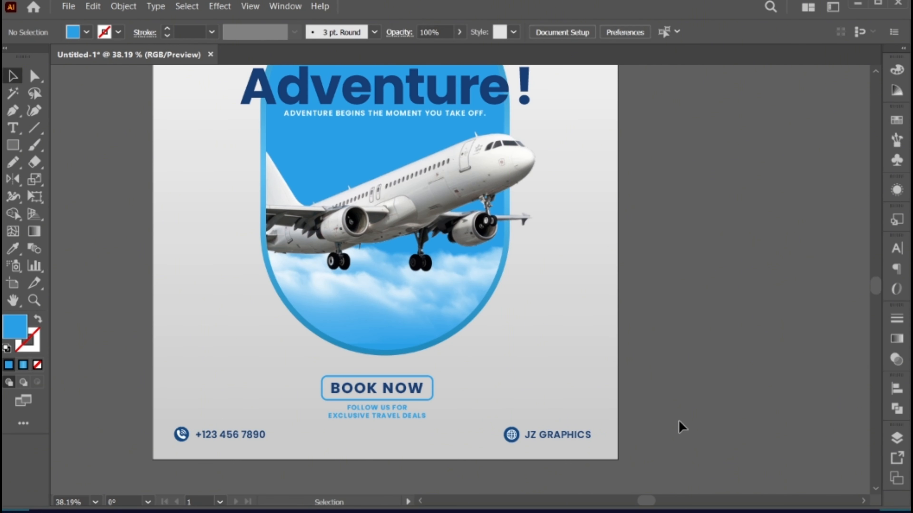
# - Place the linked images "cloud 2.png" and "cloud 3.png" on the pasteboard beside the poster
pyautogui.hotkey('ctrl', '0')
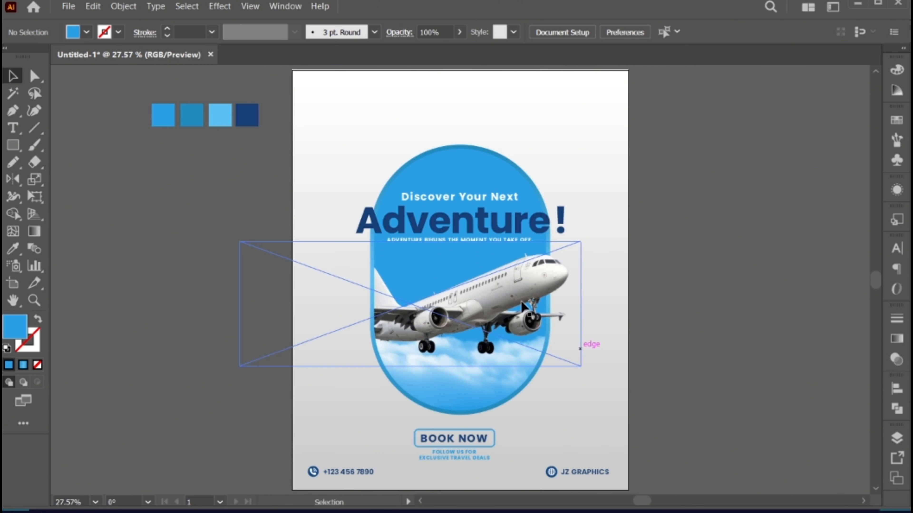
pyautogui.click(68, 6)
pyautogui.click(119, 229)
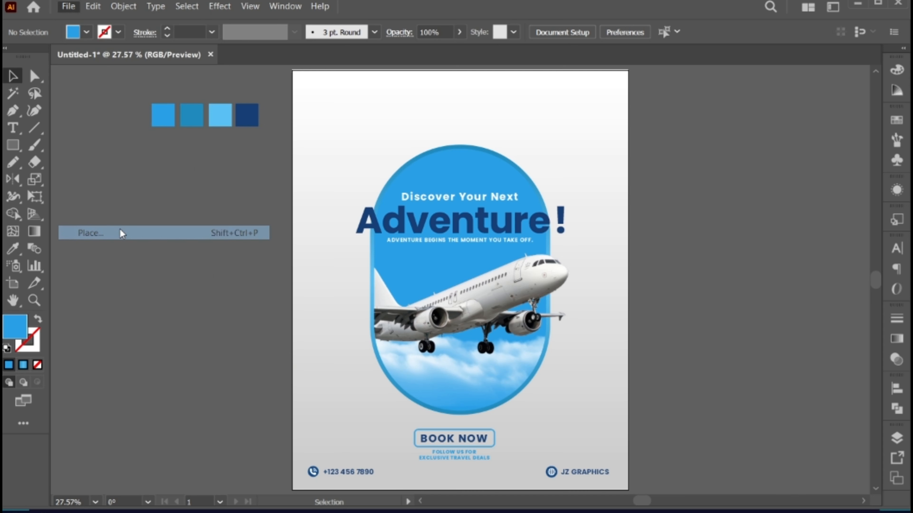
pyautogui.moveTo(393, 190); pyautogui.dragTo(461, 137)
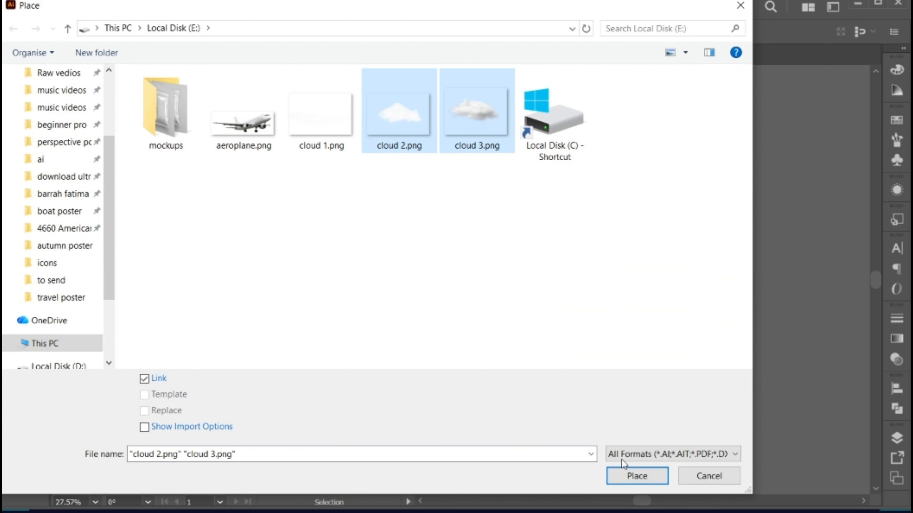
pyautogui.click(629, 473)
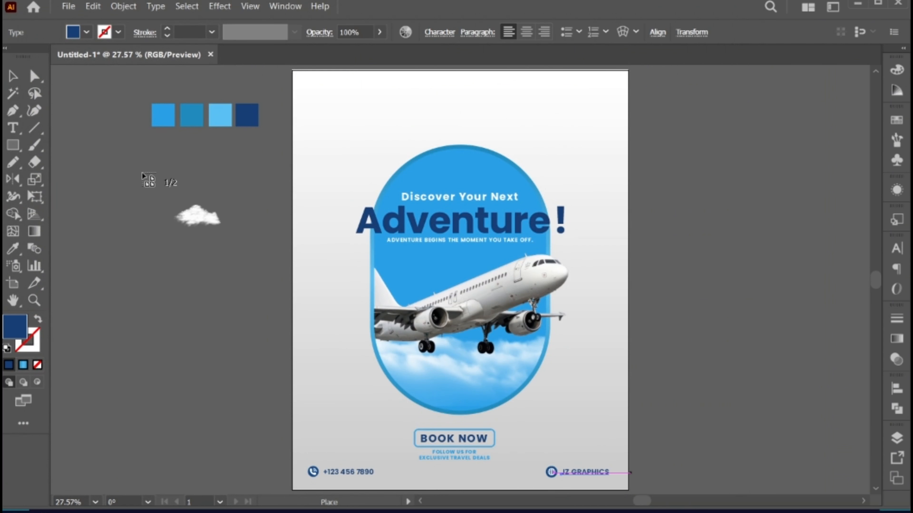
pyautogui.moveTo(141, 173); pyautogui.dragTo(211, 256)
pyautogui.moveTo(125, 234); pyautogui.dragTo(214, 316)
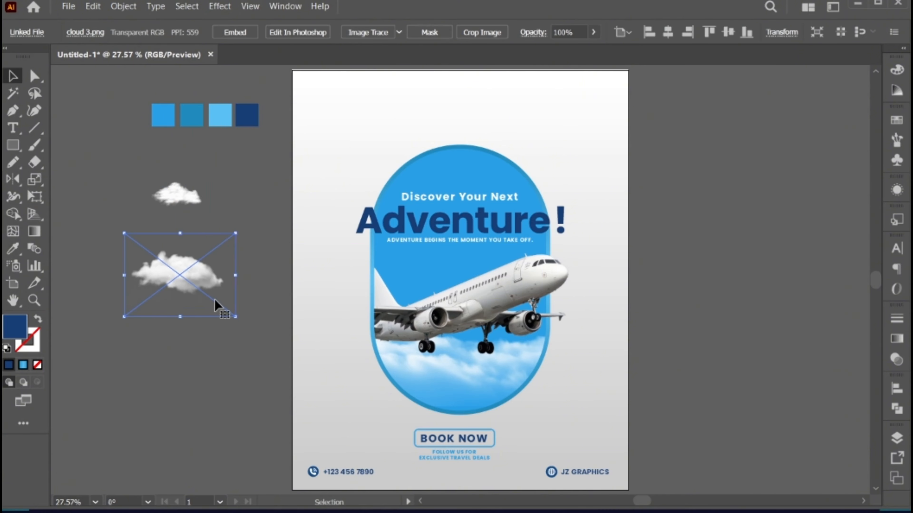
# - Position a scaled-down cloud 3 over the capsule's upper-right edge and cloud 2 over its upper-left edge
pyautogui.click(204, 348)
pyautogui.moveTo(207, 267); pyautogui.dragTo(556, 173)
pyautogui.moveTo(524, 173); pyautogui.dragTo(530, 172)
pyautogui.moveTo(217, 198); pyautogui.dragTo(394, 172)
# - Set the opacity of the cloud on the capsule's upper-left edge to 70%
pyautogui.click(545, 32)
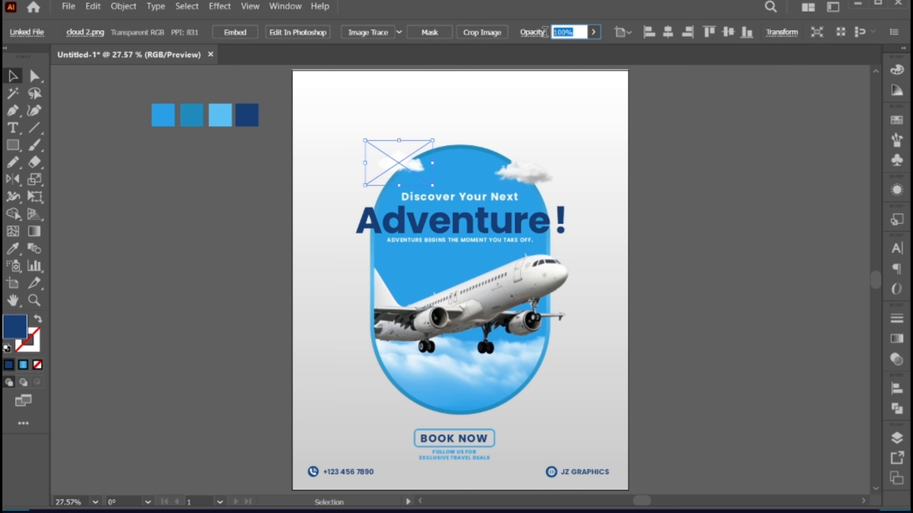
pyautogui.write('70')
pyautogui.press('Return')
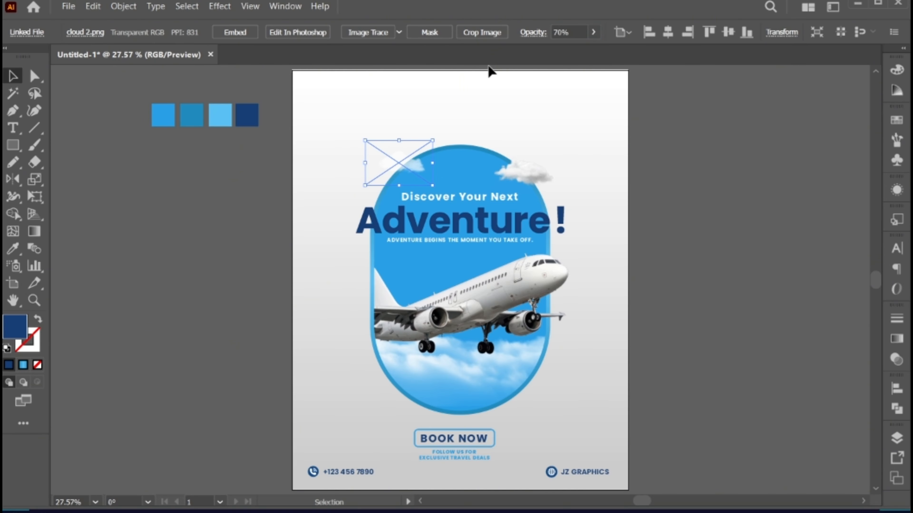
pyautogui.click(612, 213)
# - Duplicate the upper-right cloud to the capsule's lower-right edge, enlarge the copy and set its opacity to 60%
pyautogui.moveTo(526, 174); pyautogui.dragTo(624, 402)
pyautogui.moveTo(561, 412); pyautogui.dragTo(561, 393)
pyautogui.click(575, 32)
pyautogui.write('40')
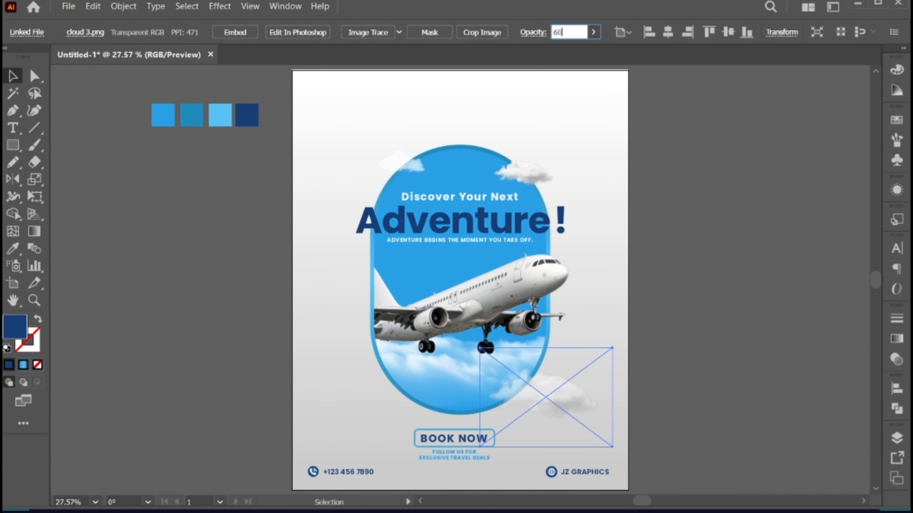
pyautogui.press('Return')
pyautogui.click(681, 412)
pyautogui.moveTo(538, 393); pyautogui.dragTo(543, 397)
pyautogui.click(652, 392)
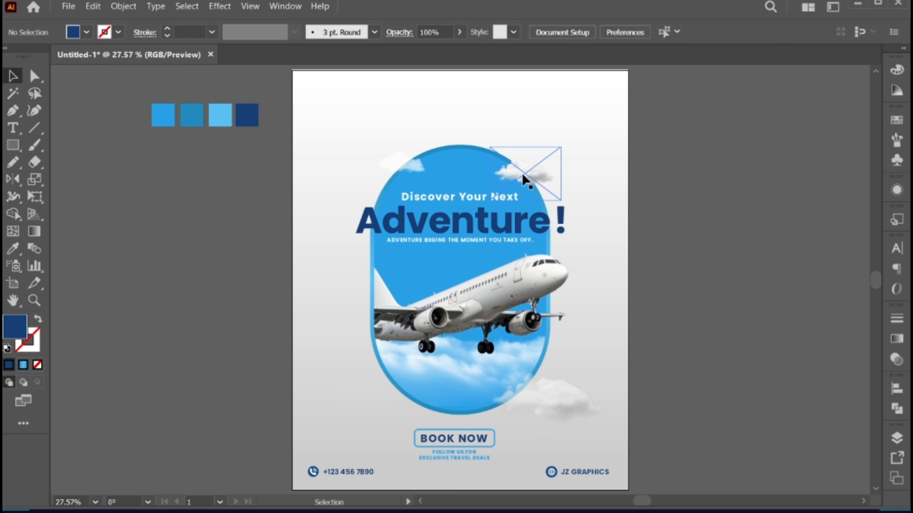
# - Duplicate the upper-right cloud onto the capsule's lower-left edge, enlarging the copy and adjusting its position
pyautogui.moveTo(528, 172); pyautogui.dragTo(373, 384)
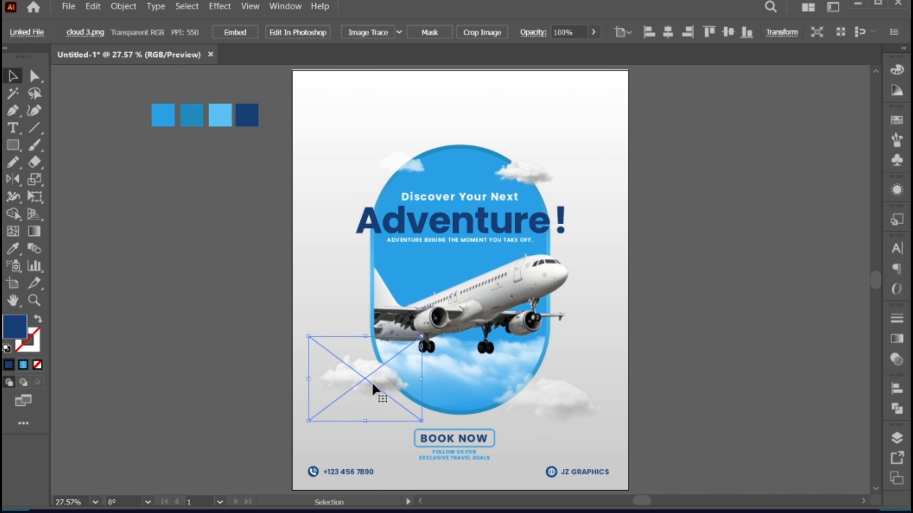
pyautogui.press('a')
pyautogui.moveTo(370, 384); pyautogui.dragTo(375, 376)
pyautogui.click(658, 390)
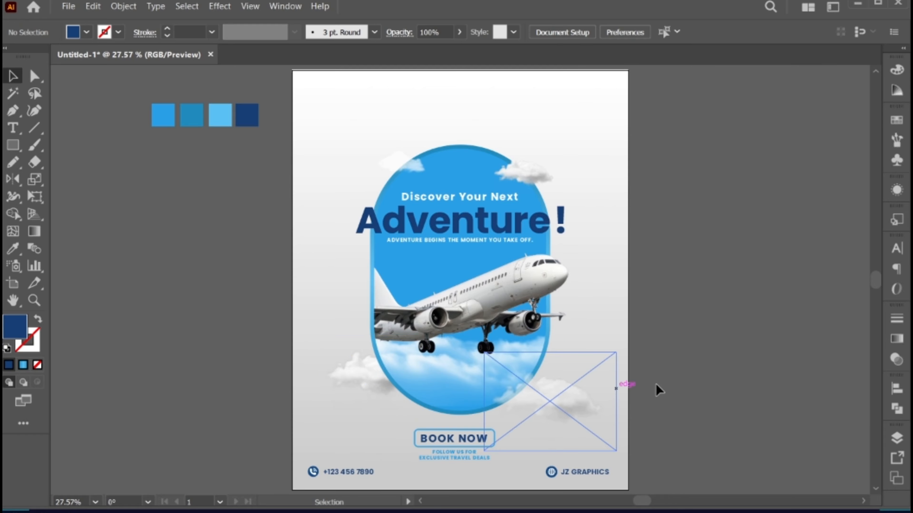